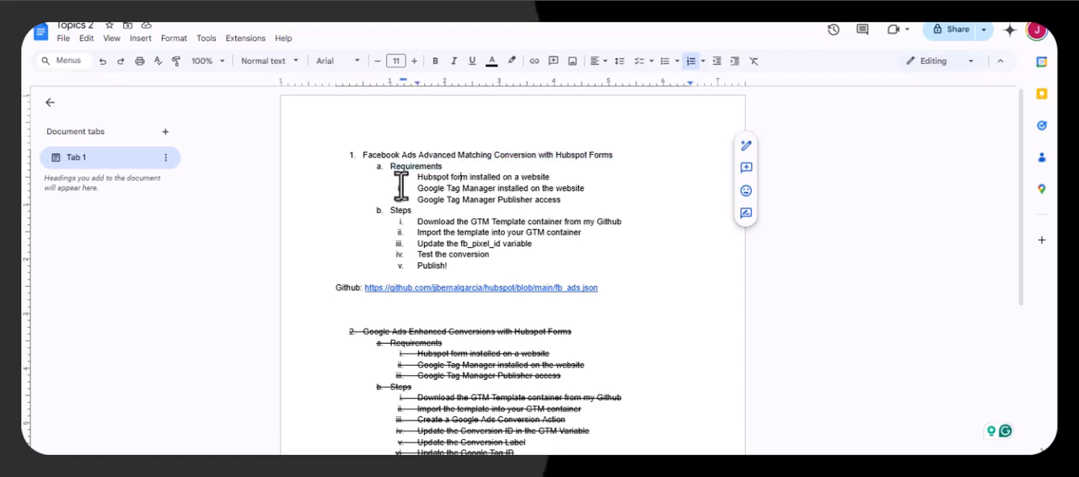
- Follow the GitHub link in the Facebook Ads section of the document and download facebook_ads_hubspot.json from the hubspot repository
{"action": "left_click_drag", "start_coordinate": [416, 200], "coordinate": [580, 203]}
{"action": "left_click", "coordinate": [572, 201]}
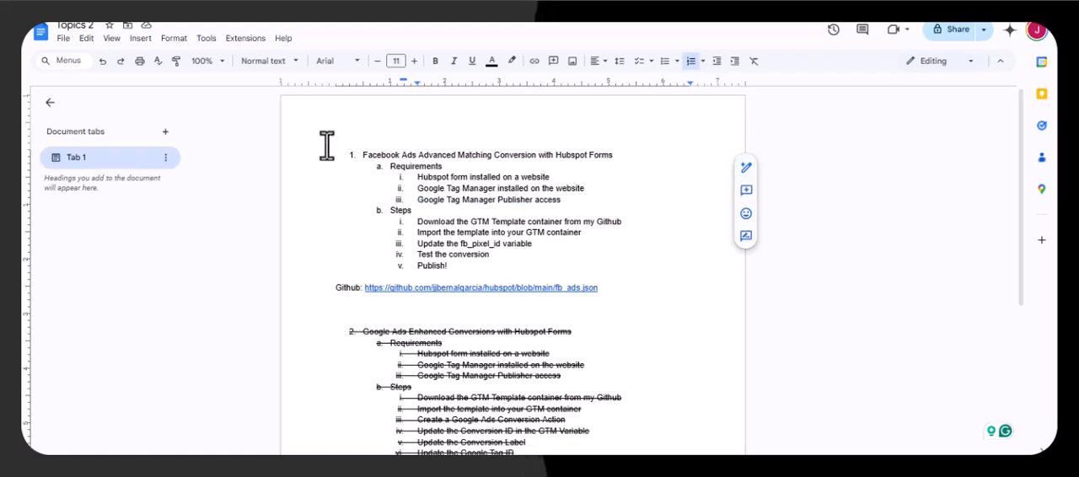
{"action": "left_click_drag", "start_coordinate": [416, 222], "coordinate": [644, 221]}
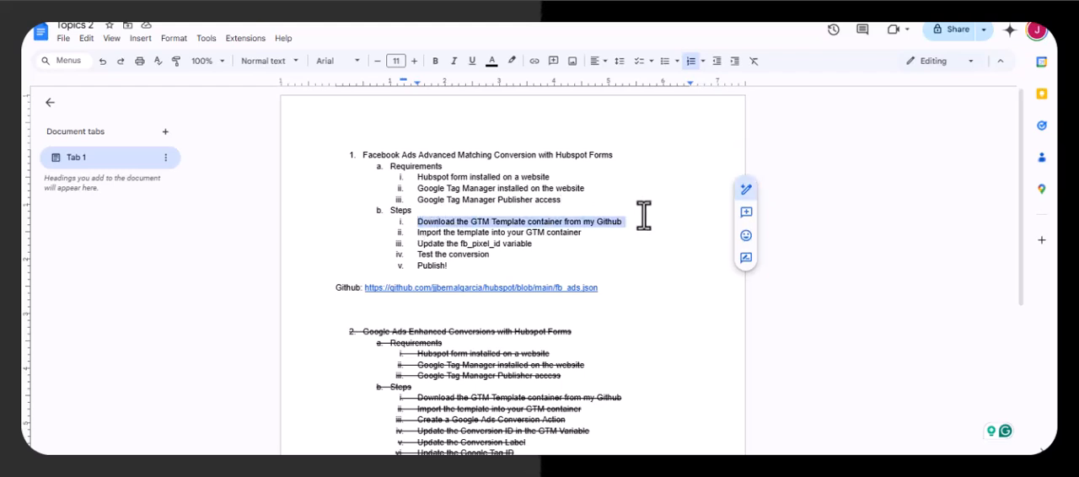
{"action": "left_click", "coordinate": [451, 289]}
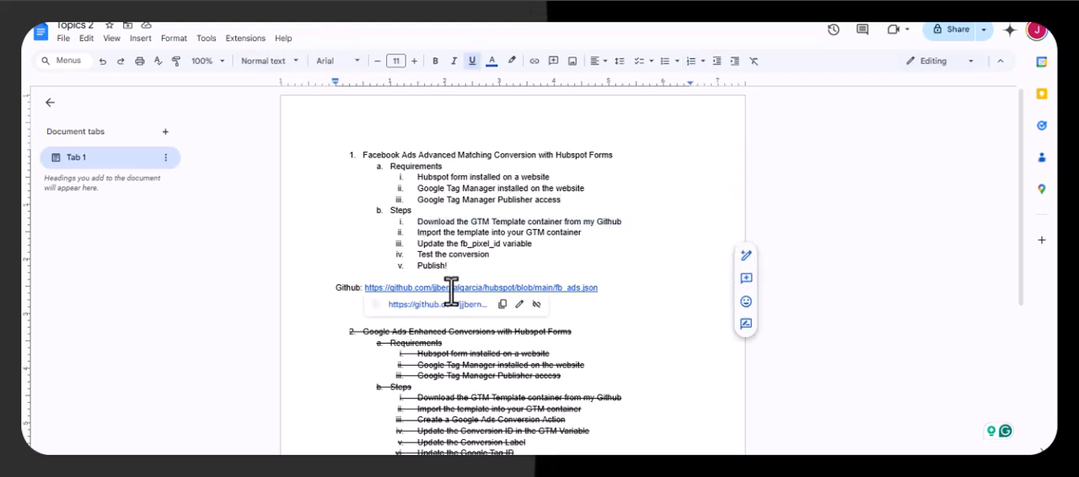
{"action": "left_click", "coordinate": [444, 313]}
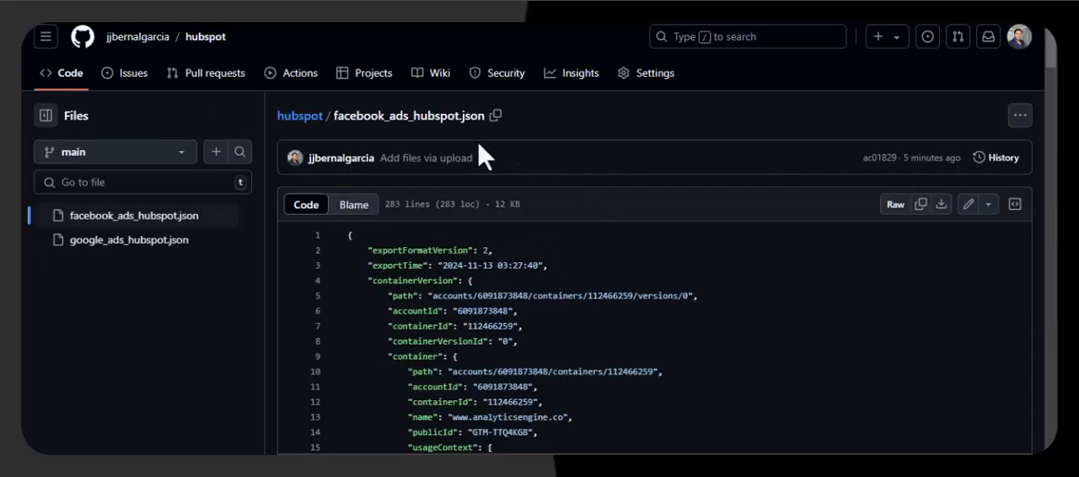
{"action": "left_click", "coordinate": [942, 207]}
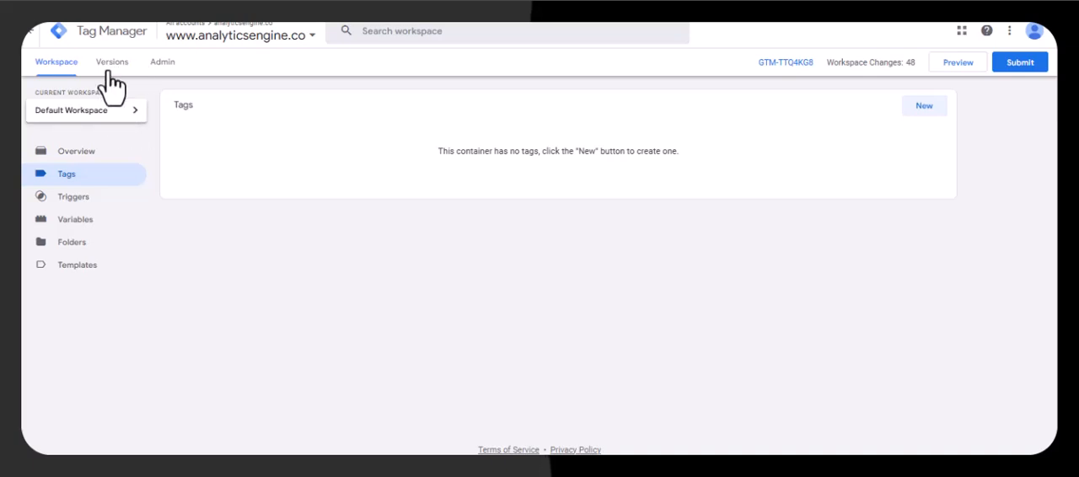
- Start a container import in Tag Manager with facebook_ads_hubspot (2).json as the file and Default Workspace as the existing workspace
{"action": "left_click", "coordinate": [160, 68]}
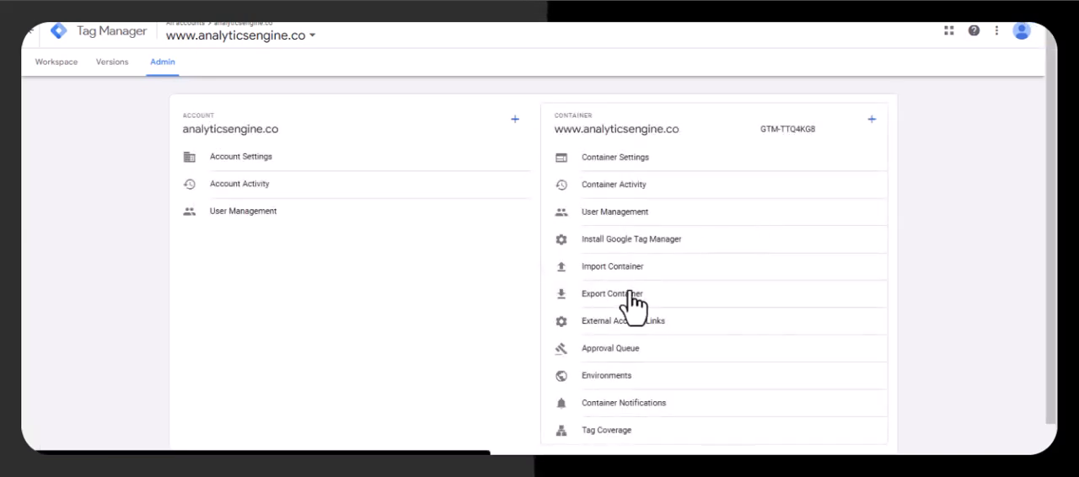
{"action": "left_click", "coordinate": [606, 267]}
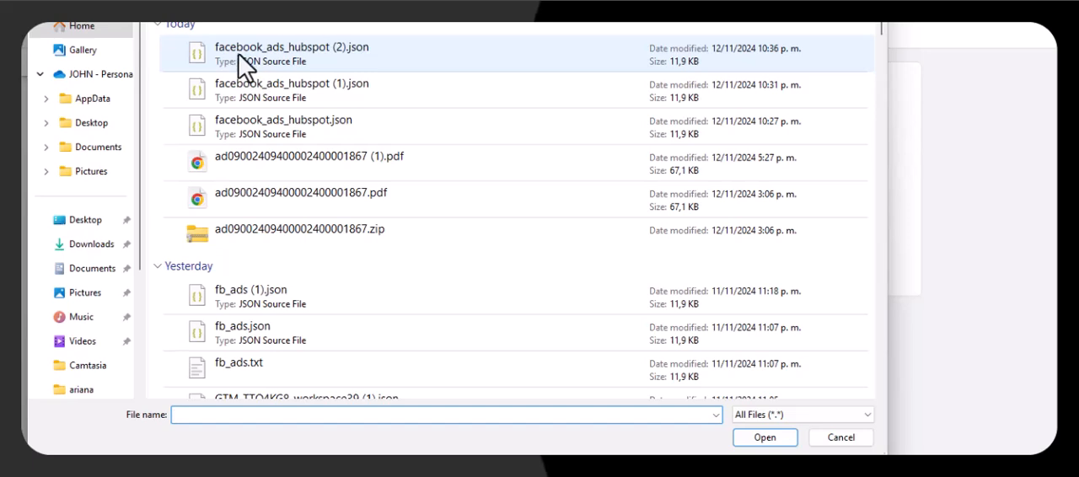
{"action": "left_click", "coordinate": [268, 67]}
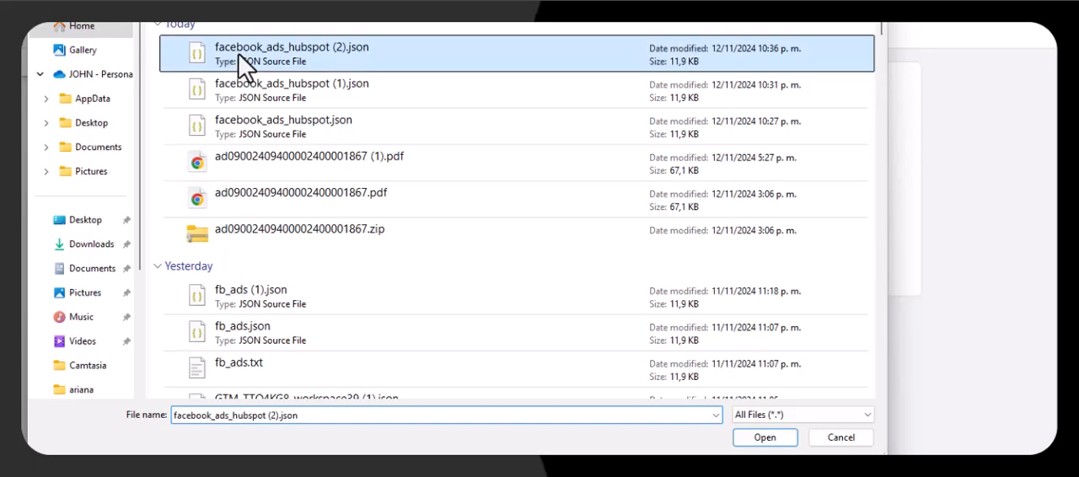
{"action": "left_click", "coordinate": [790, 438]}
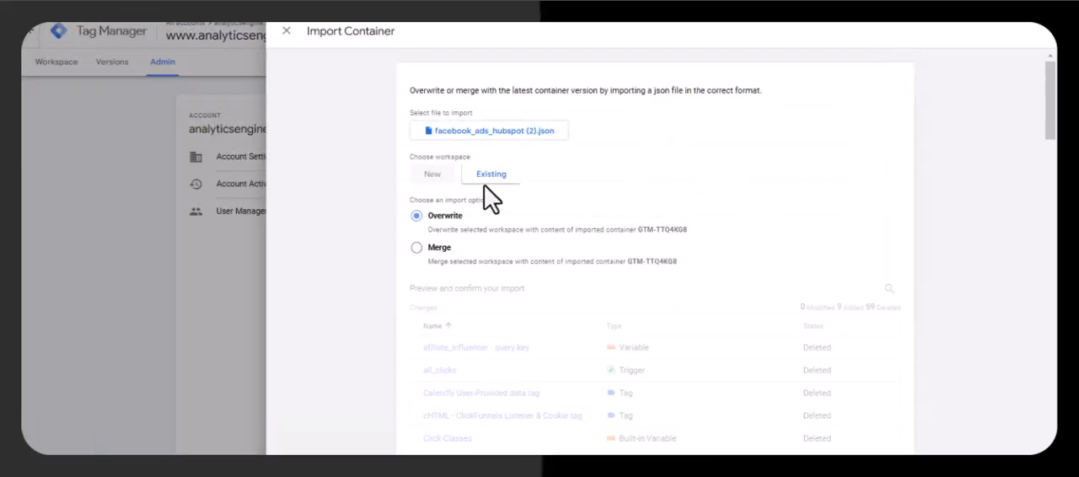
{"action": "left_click", "coordinate": [483, 178]}
{"action": "left_click", "coordinate": [381, 118]}
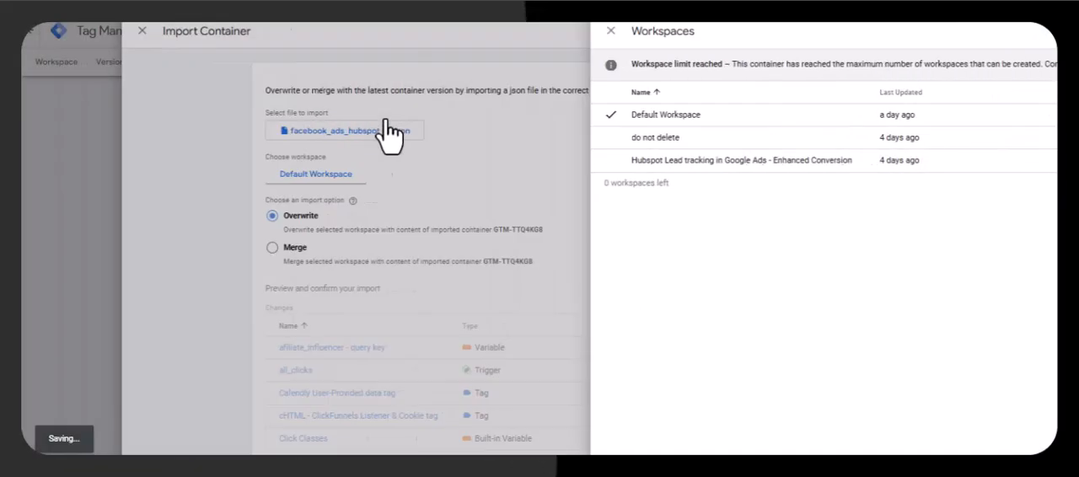
- Set the import to merge and rename conflicting tags, triggers and variables, and add it to the workspace
{"action": "left_click", "coordinate": [422, 250]}
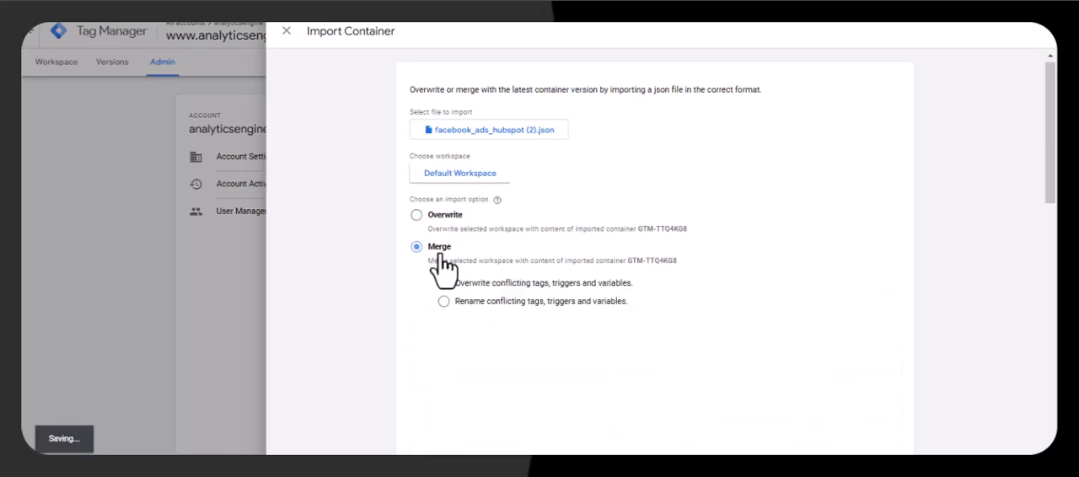
{"action": "scroll", "coordinate": [450, 236], "scroll_direction": "down", "scroll_amount": 1}
{"action": "left_click_drag", "start_coordinate": [452, 240], "coordinate": [451, 217]}
{"action": "left_click", "coordinate": [443, 222]}
{"action": "left_click", "coordinate": [444, 241]}
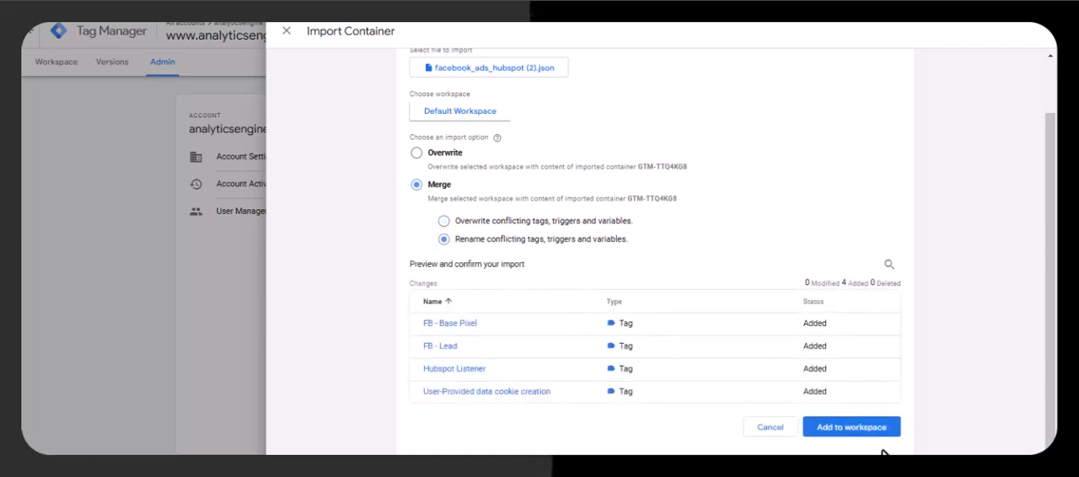
{"action": "left_click", "coordinate": [850, 430]}
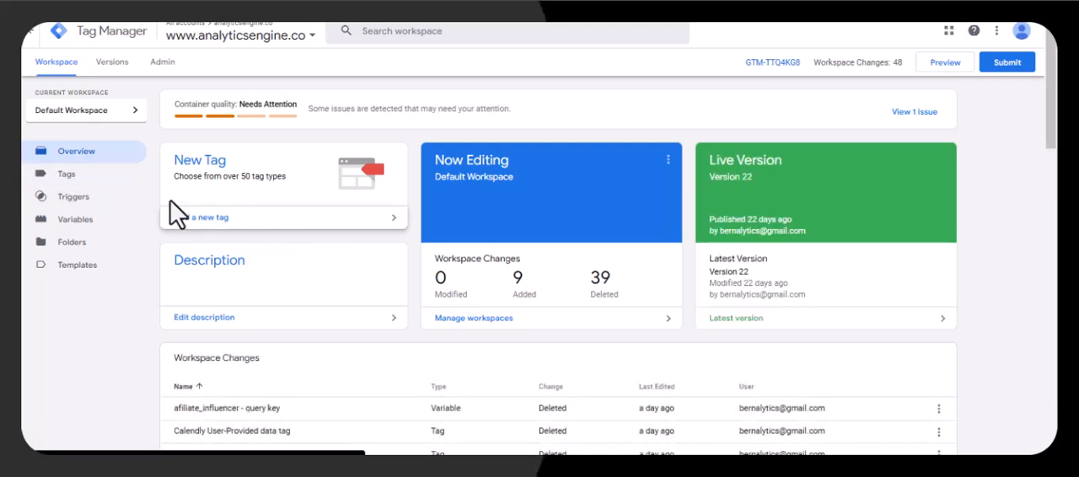
- Examine the HTML of the FB - Base Pixel tag, focusing on its fb_pixel_id and userEmail variable references
{"action": "left_click", "coordinate": [87, 180]}
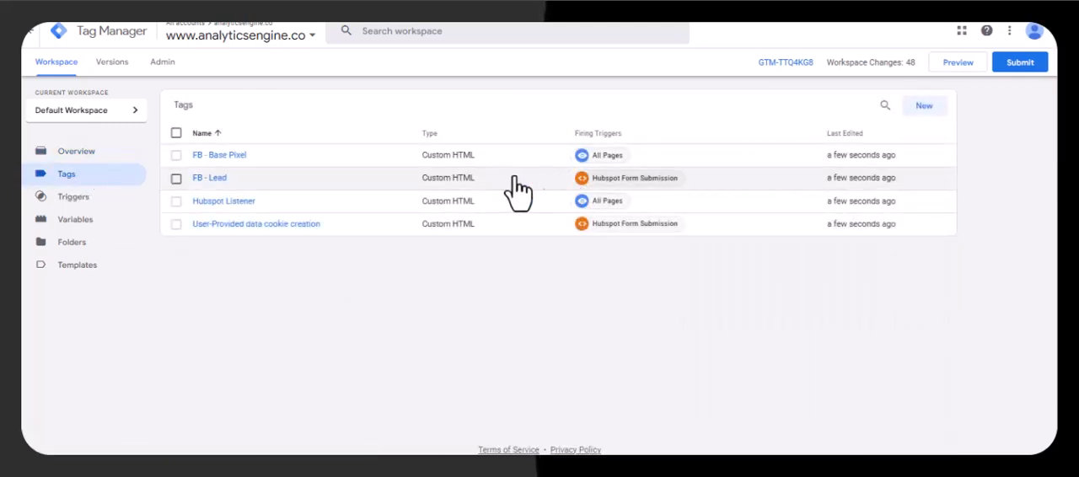
{"action": "left_click", "coordinate": [175, 156]}
{"action": "left_click", "coordinate": [176, 179]}
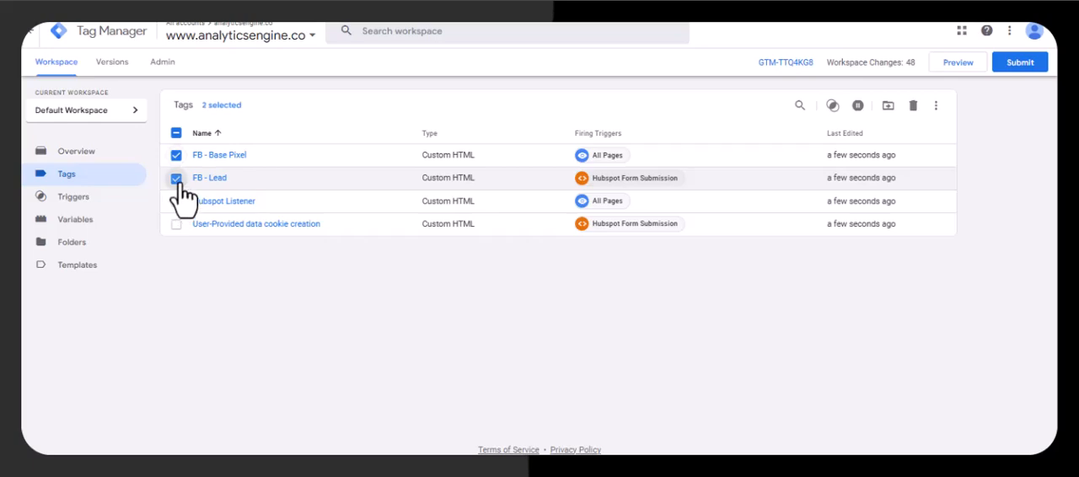
{"action": "left_click", "coordinate": [232, 160]}
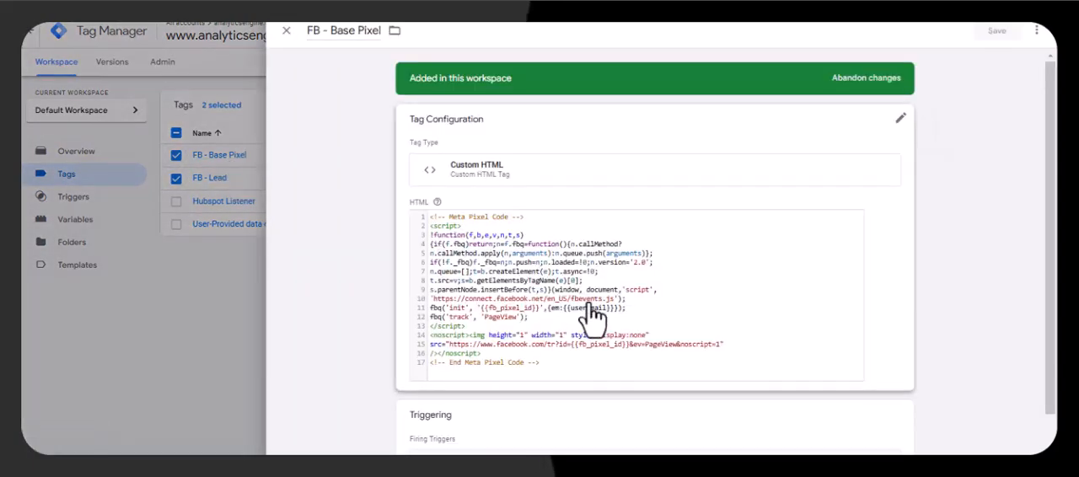
{"action": "left_click", "coordinate": [584, 305]}
{"action": "scroll", "coordinate": [529, 304], "scroll_direction": "down", "scroll_amount": 1}
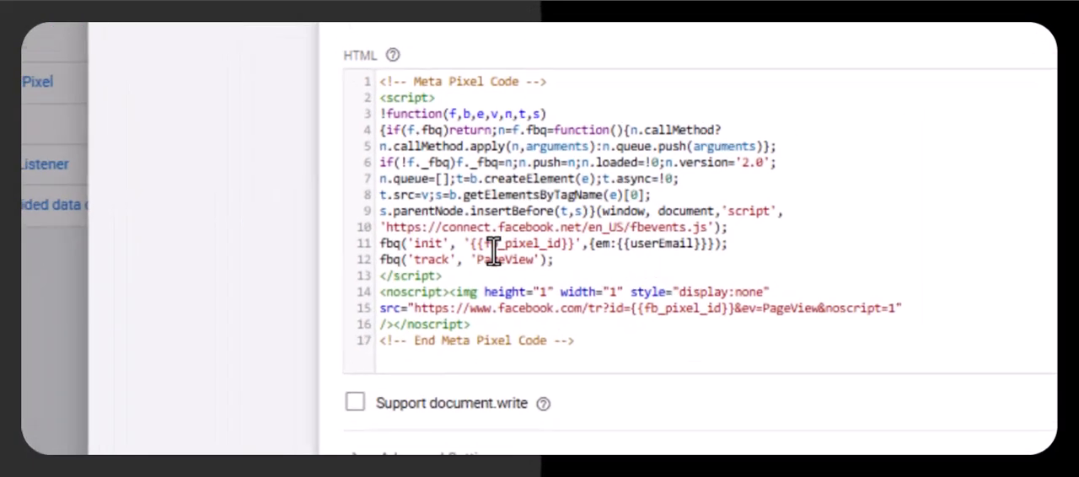
{"action": "left_click_drag", "start_coordinate": [484, 246], "coordinate": [535, 251]}
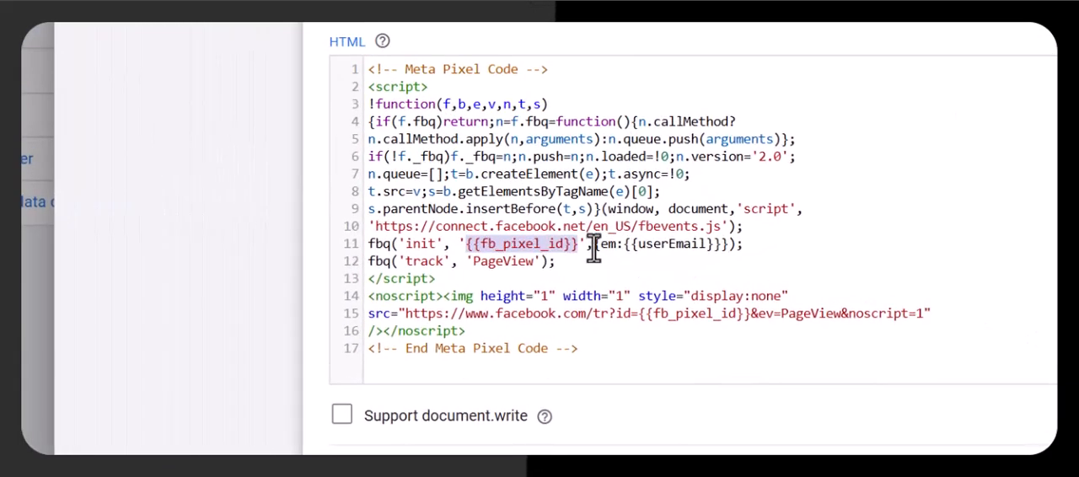
{"action": "left_click_drag", "start_coordinate": [594, 246], "coordinate": [747, 250]}
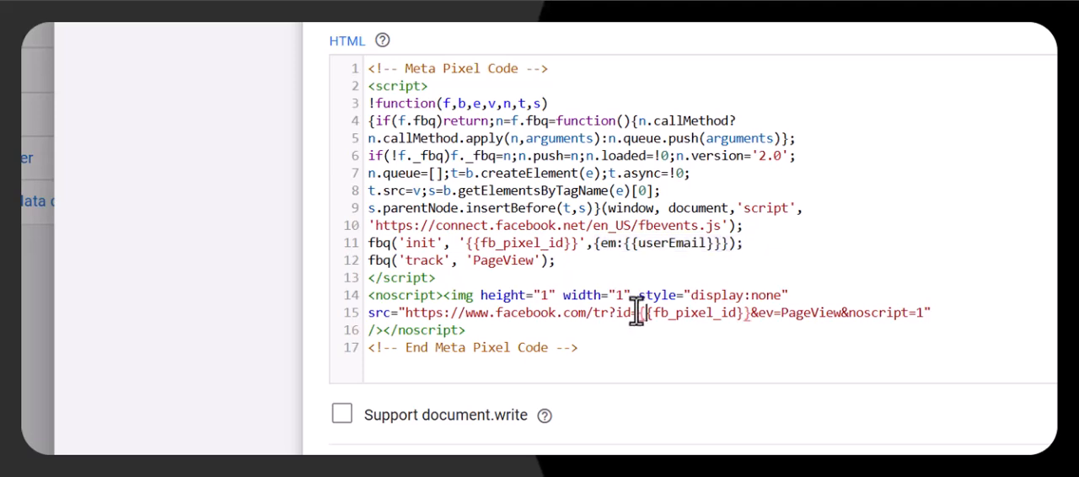
{"action": "left_click_drag", "start_coordinate": [631, 314], "coordinate": [720, 317]}
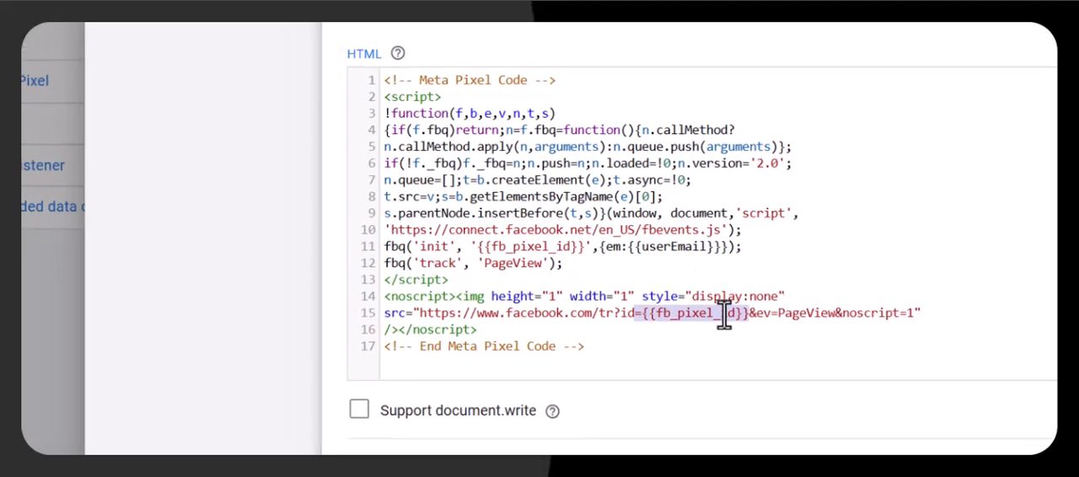
{"action": "left_click", "coordinate": [211, 256]}
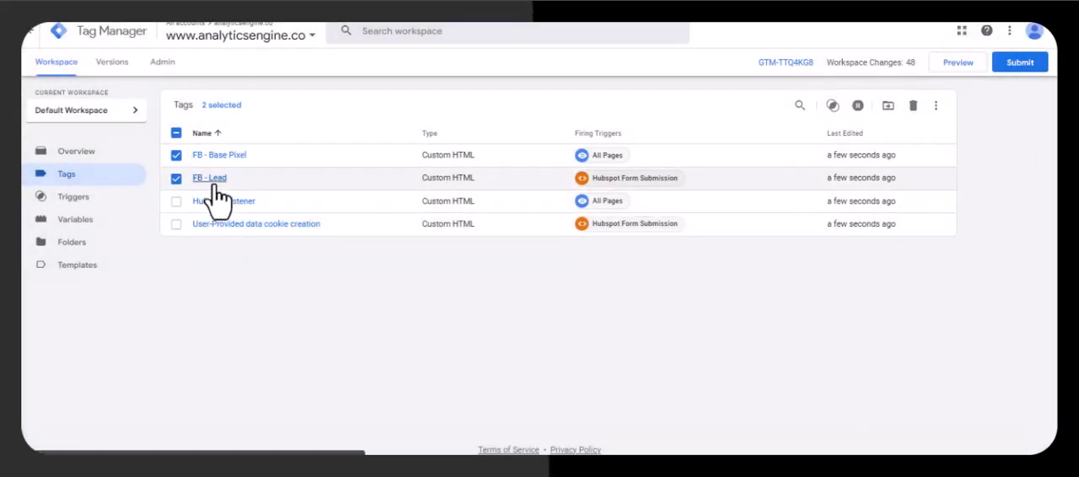
- Examine the HTML of the FB - Lead tag, focusing on the event name it tracks
{"action": "left_click", "coordinate": [216, 186]}
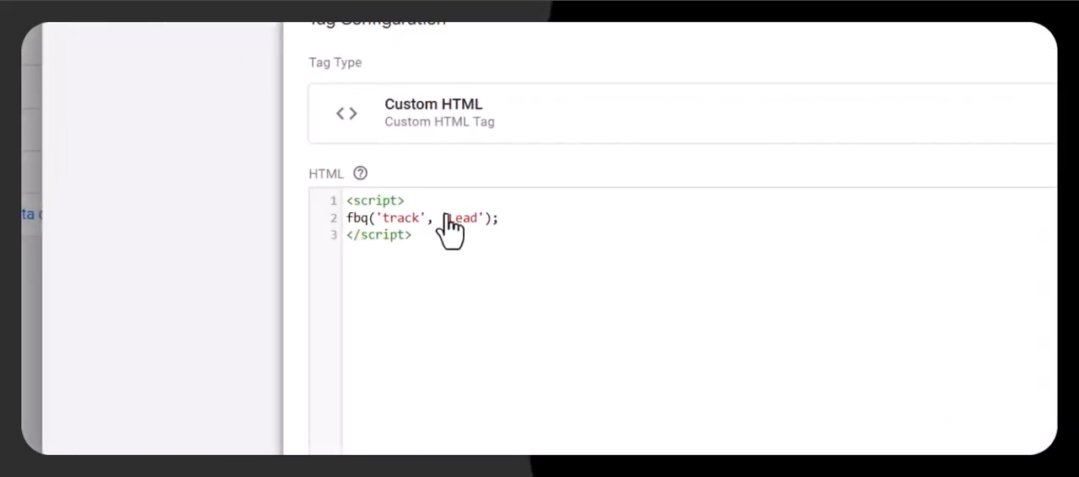
{"action": "left_click_drag", "start_coordinate": [448, 243], "coordinate": [480, 245]}
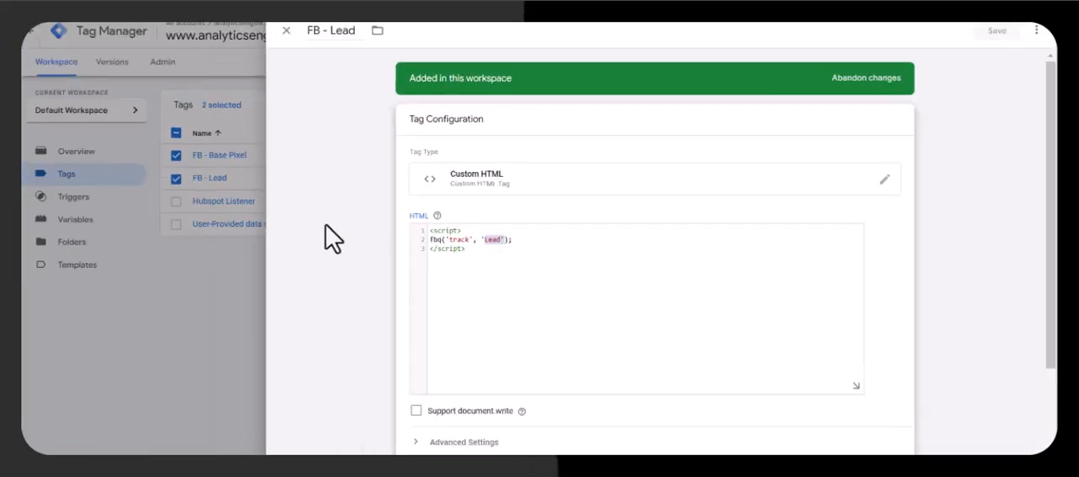
{"action": "left_click", "coordinate": [238, 226]}
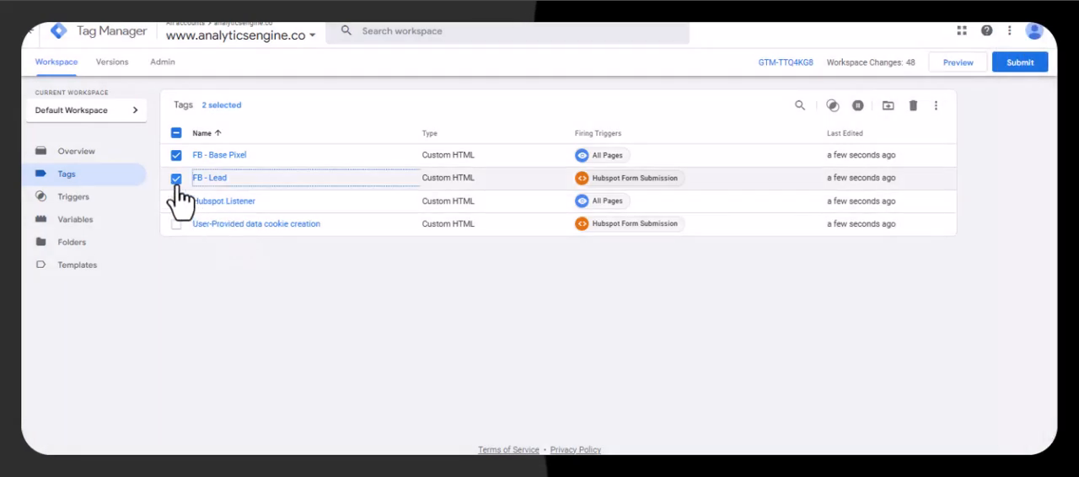
- Examine the Hubspot Listener tag's script, including the data layer values it pushes on form submission
{"action": "left_click", "coordinate": [176, 179]}
{"action": "left_click", "coordinate": [176, 201]}
{"action": "left_click", "coordinate": [221, 202]}
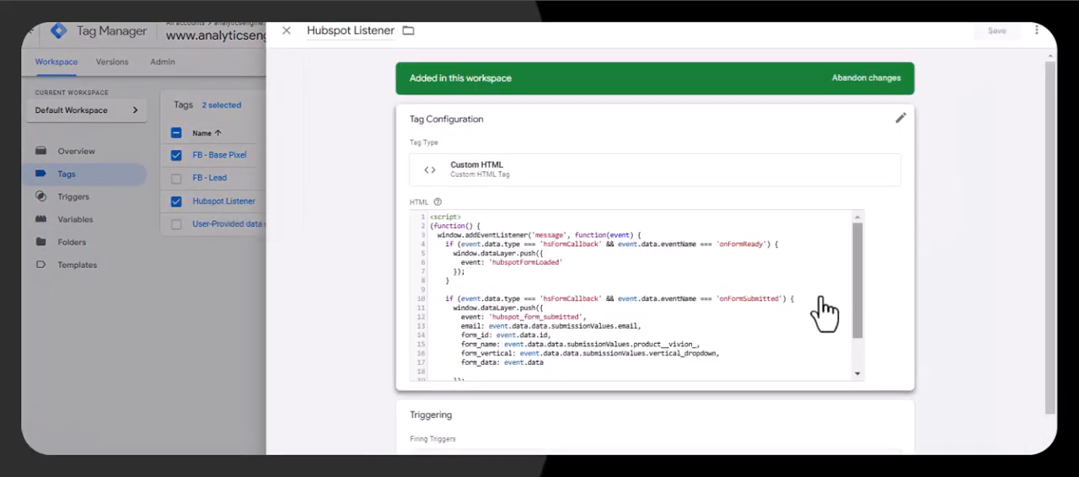
{"action": "left_click", "coordinate": [718, 290]}
{"action": "scroll", "coordinate": [712, 269], "scroll_direction": "down", "scroll_amount": 2}
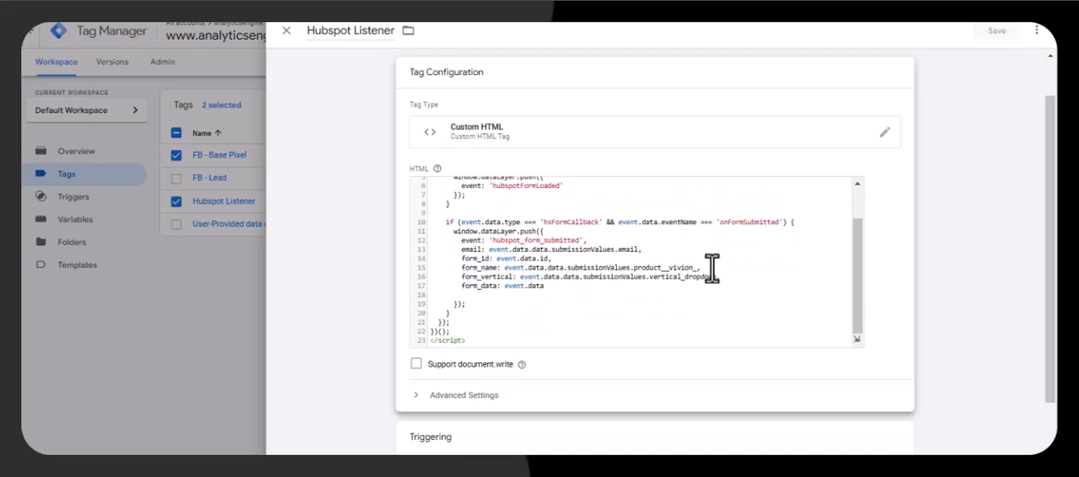
{"action": "scroll", "coordinate": [539, 257], "scroll_direction": "up", "scroll_amount": 4}
{"action": "scroll", "coordinate": [496, 287], "scroll_direction": "down", "scroll_amount": 2}
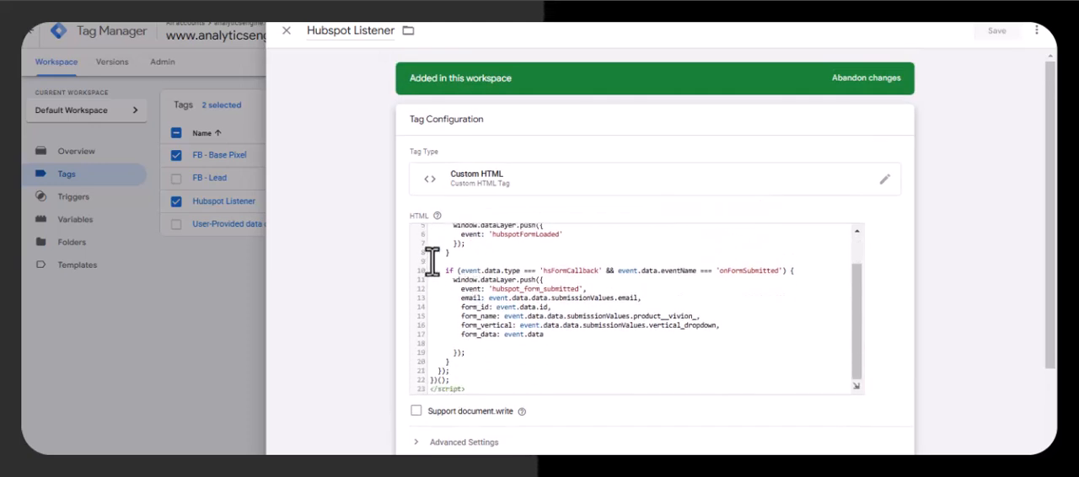
{"action": "left_click", "coordinate": [89, 287]}
- Clear the tag selection and examine the script and firing trigger of the User-Provided data cookie creation tag
{"action": "left_click", "coordinate": [175, 202]}
{"action": "left_click", "coordinate": [176, 155]}
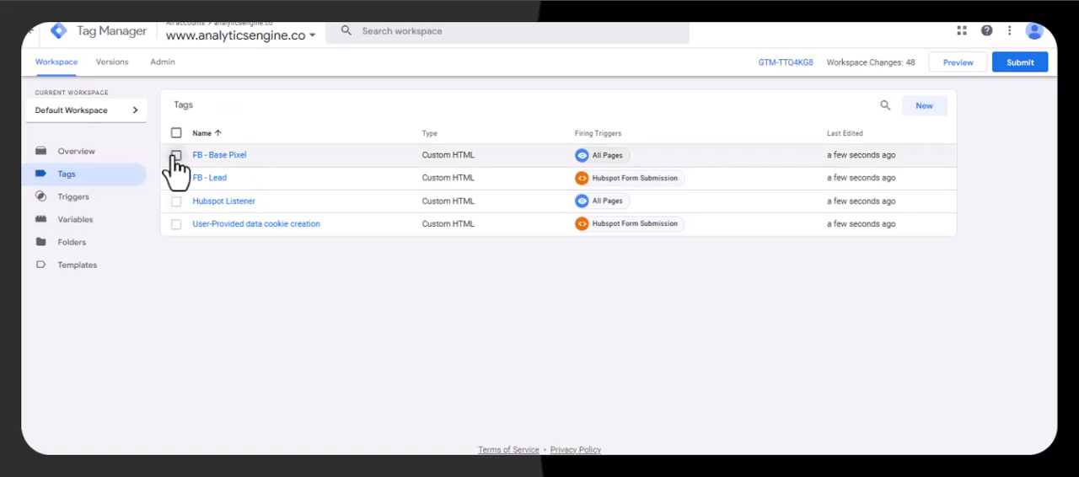
{"action": "left_click", "coordinate": [239, 224]}
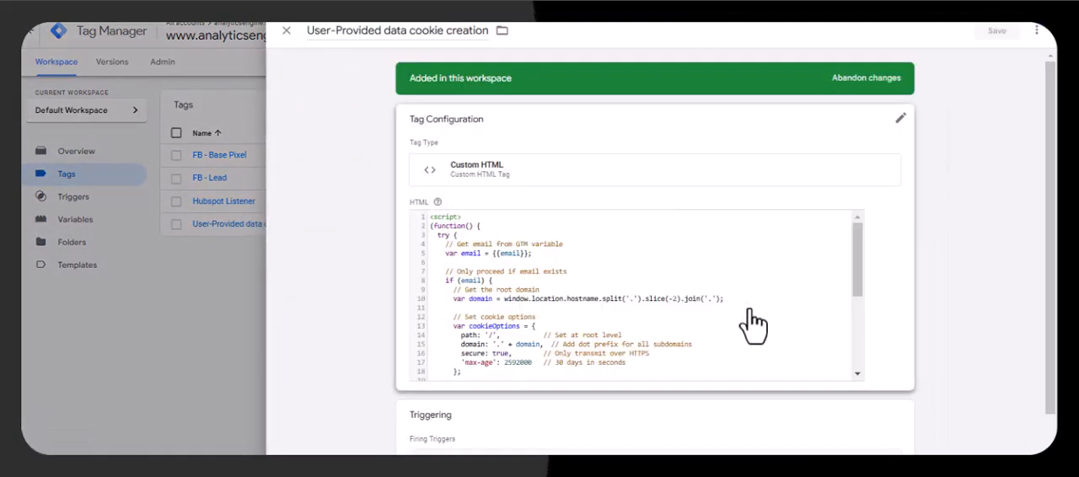
{"action": "left_click", "coordinate": [456, 251]}
{"action": "left_click_drag", "start_coordinate": [456, 250], "coordinate": [548, 295]}
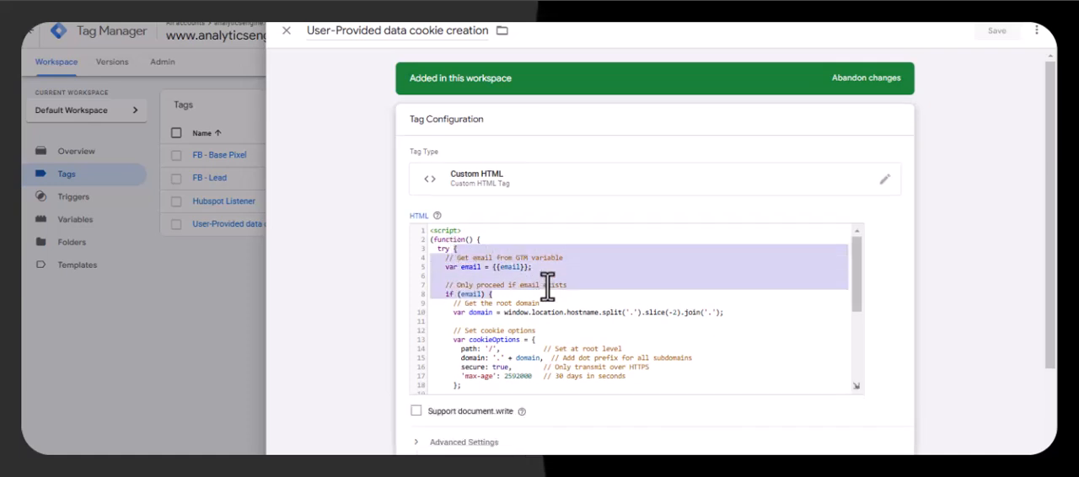
{"action": "scroll", "coordinate": [538, 301], "scroll_direction": "down", "scroll_amount": 4}
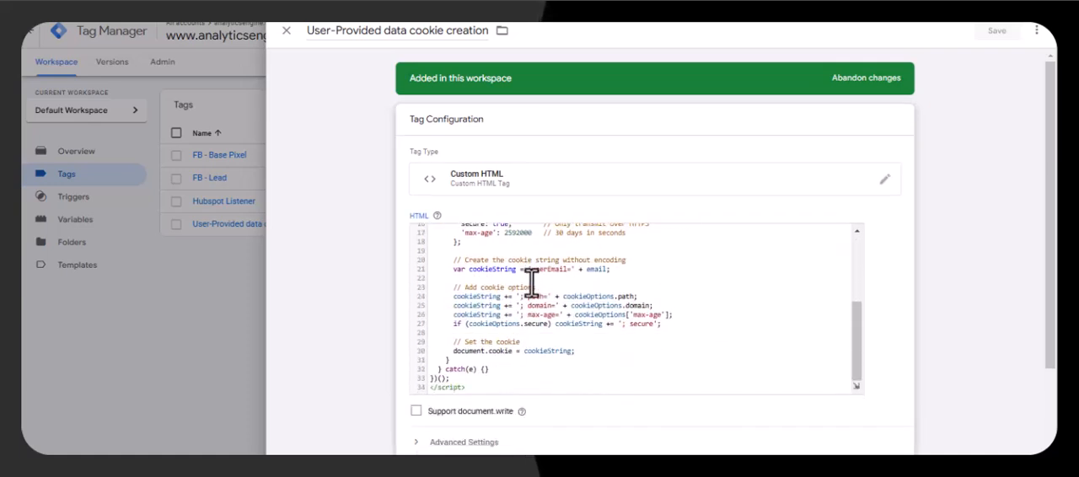
{"action": "scroll", "coordinate": [538, 301], "scroll_direction": "down", "scroll_amount": 1}
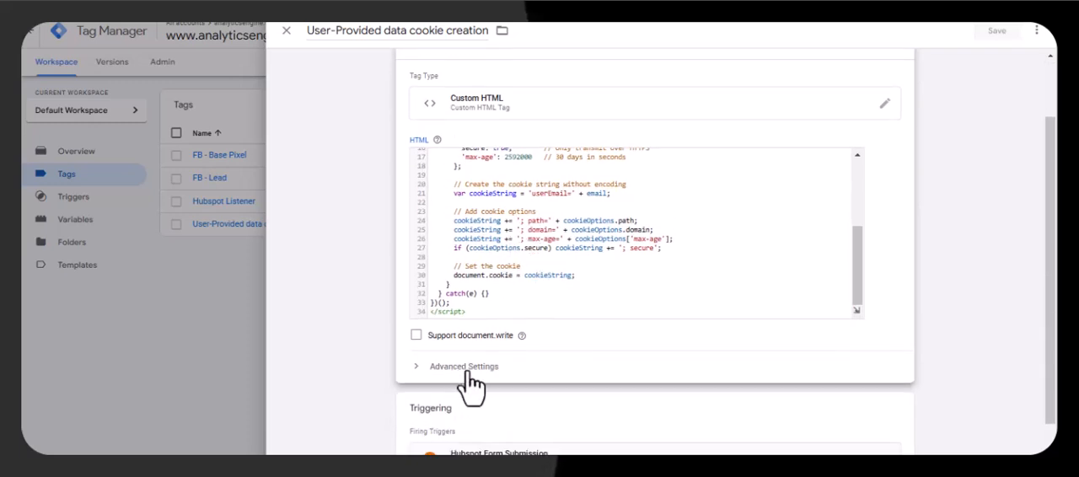
{"action": "scroll", "coordinate": [506, 379], "scroll_direction": "down", "scroll_amount": 1}
{"action": "left_click", "coordinate": [193, 355]}
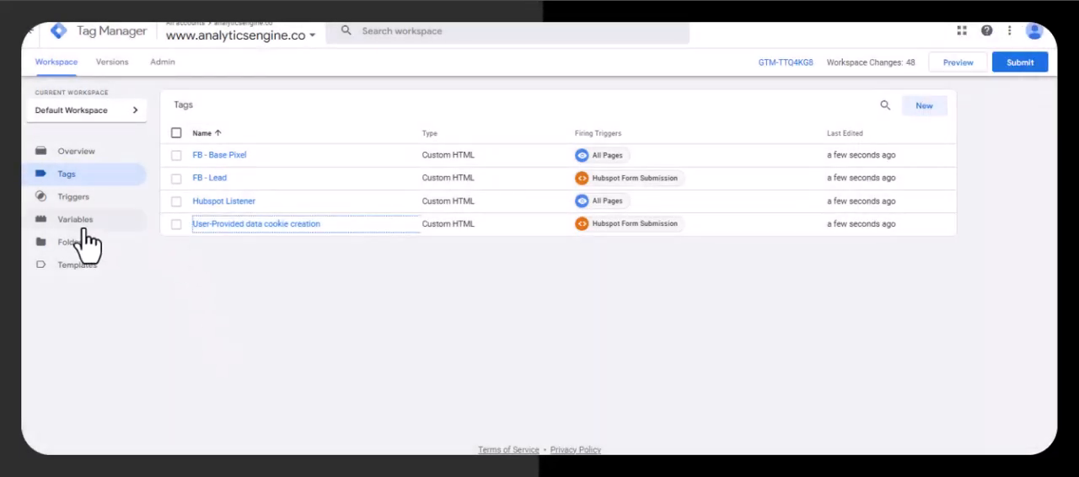
- Review the user-defined variables email, fb_pixel_id, hubspot_form_id and userEmail in the workspace
{"action": "left_click", "coordinate": [93, 221]}
{"action": "scroll", "coordinate": [425, 256], "scroll_direction": "down", "scroll_amount": 2}
{"action": "scroll", "coordinate": [432, 268], "scroll_direction": "down", "scroll_amount": 2}
{"action": "left_click", "coordinate": [176, 340]}
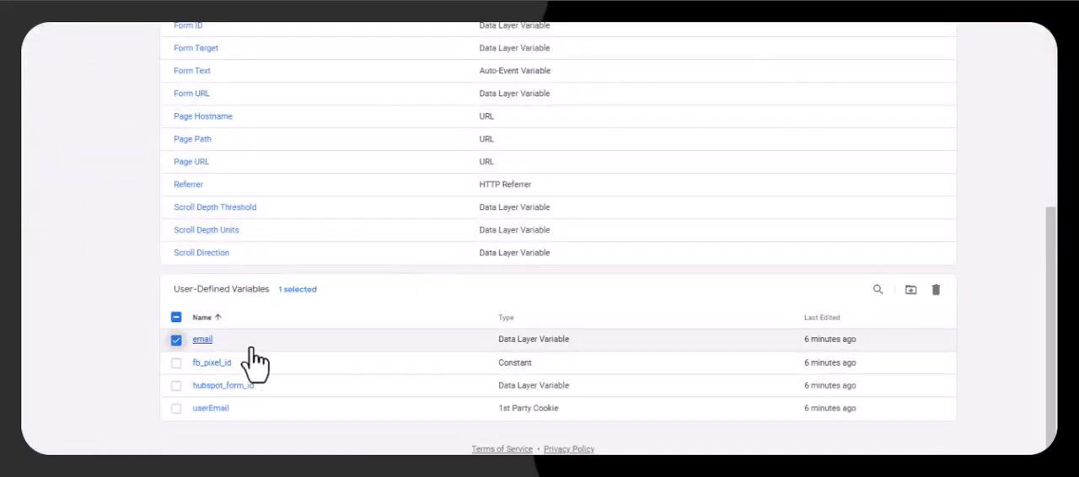
{"action": "left_click", "coordinate": [177, 363]}
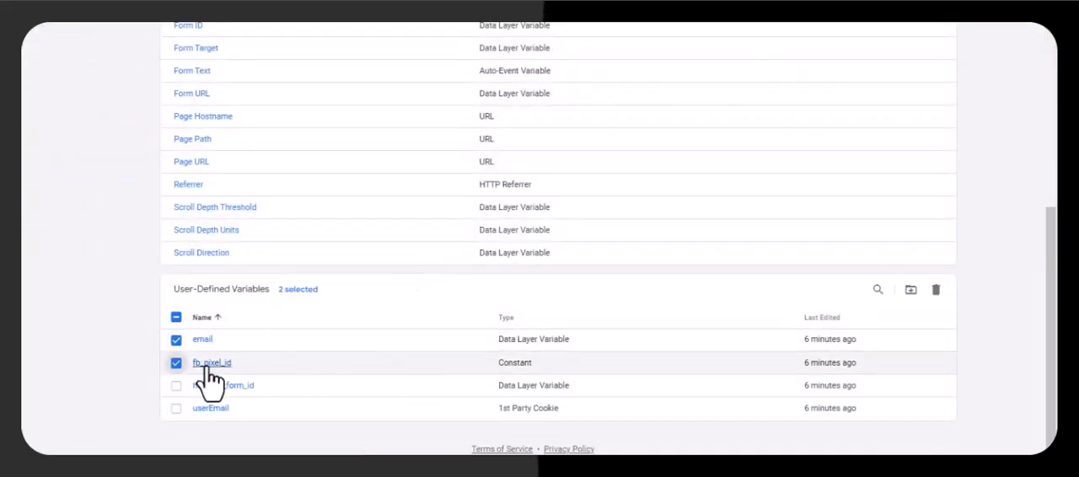
{"action": "left_click", "coordinate": [176, 387]}
{"action": "left_click", "coordinate": [176, 409]}
{"action": "left_click", "coordinate": [176, 385]}
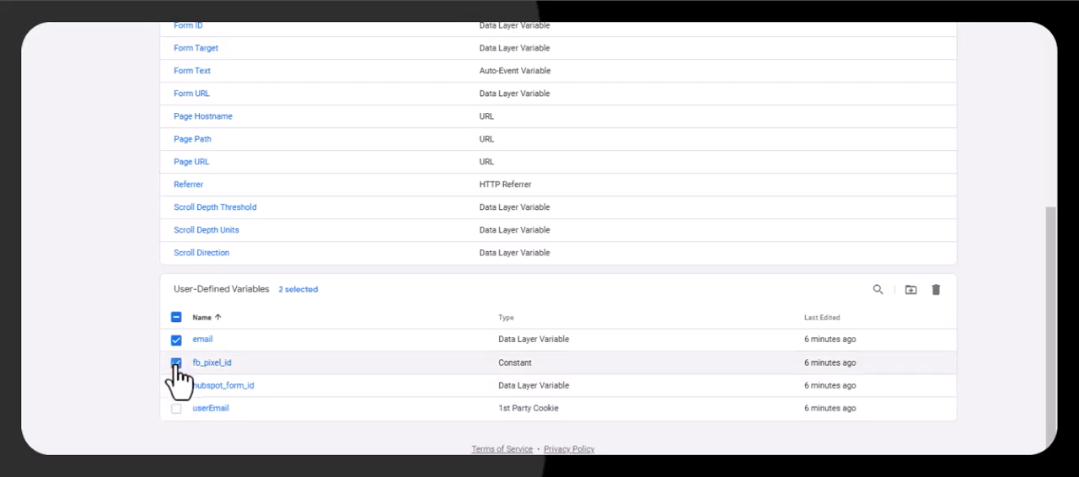
{"action": "left_click", "coordinate": [177, 362]}
{"action": "left_click", "coordinate": [177, 339]}
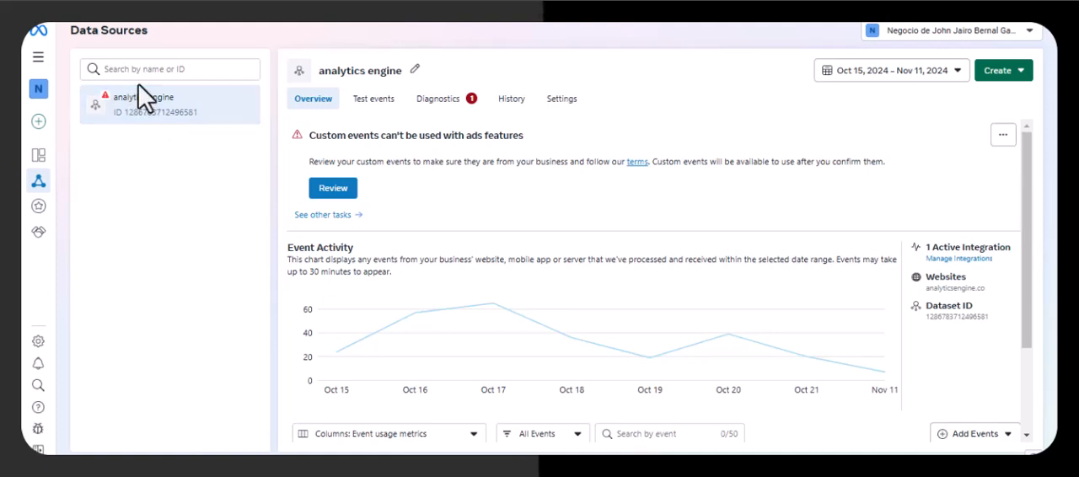
- Copy the ID of the analytics engine dataset in Meta Events Manager and find its other occurrences on the page
{"action": "mouse_move", "coordinate": [42, 188]}
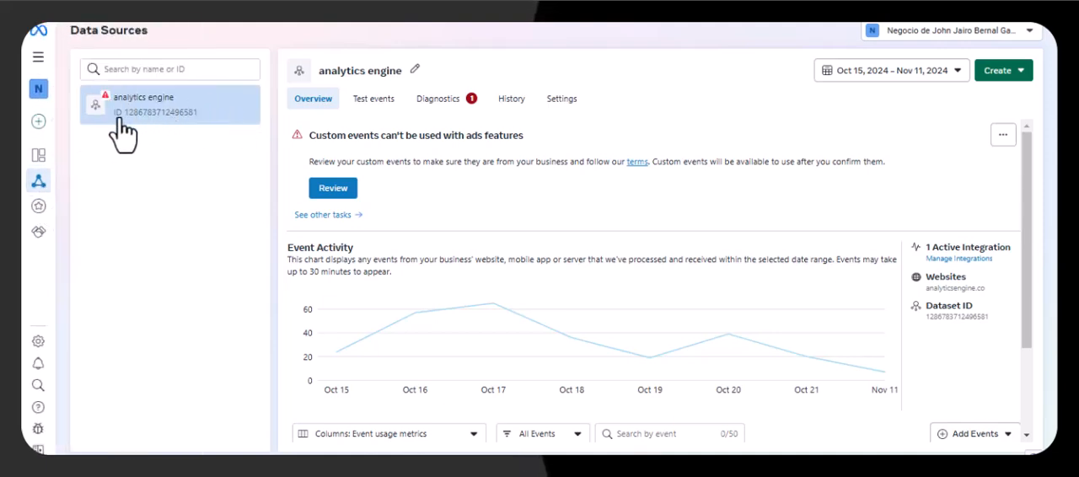
{"action": "double_click", "coordinate": [169, 114]}
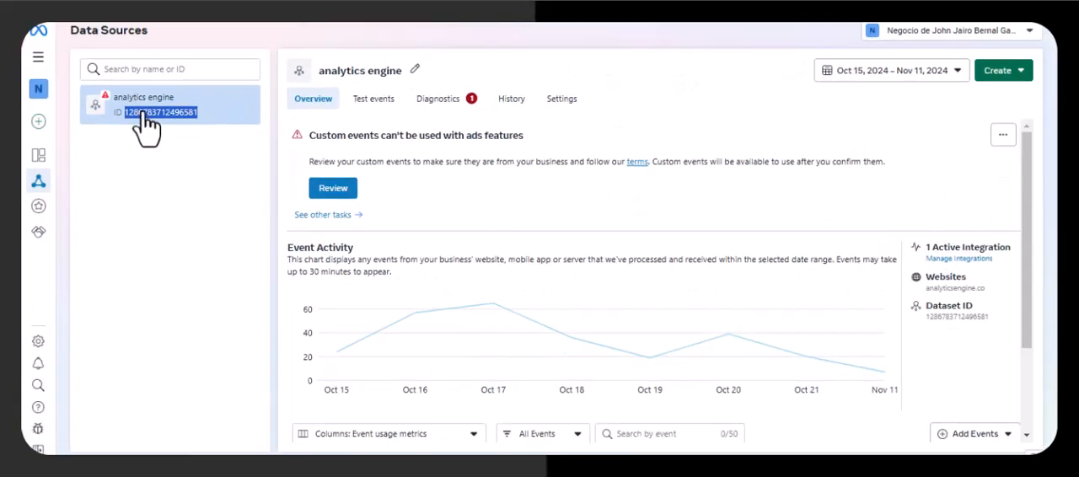
{"action": "right_click", "coordinate": [148, 125]}
{"action": "left_click", "coordinate": [187, 135]}
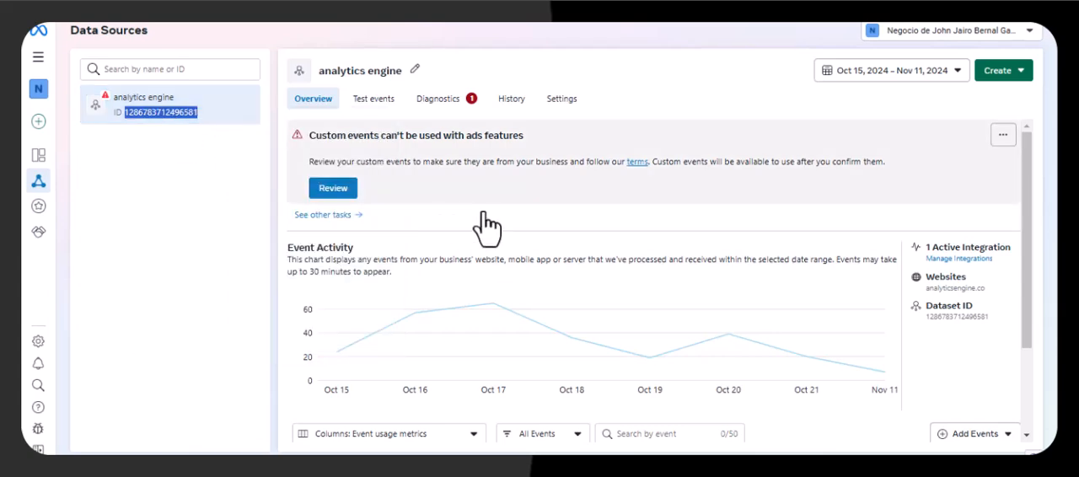
{"action": "key", "text": "ctrl+f"}
{"action": "key", "text": "ctrl+v"}
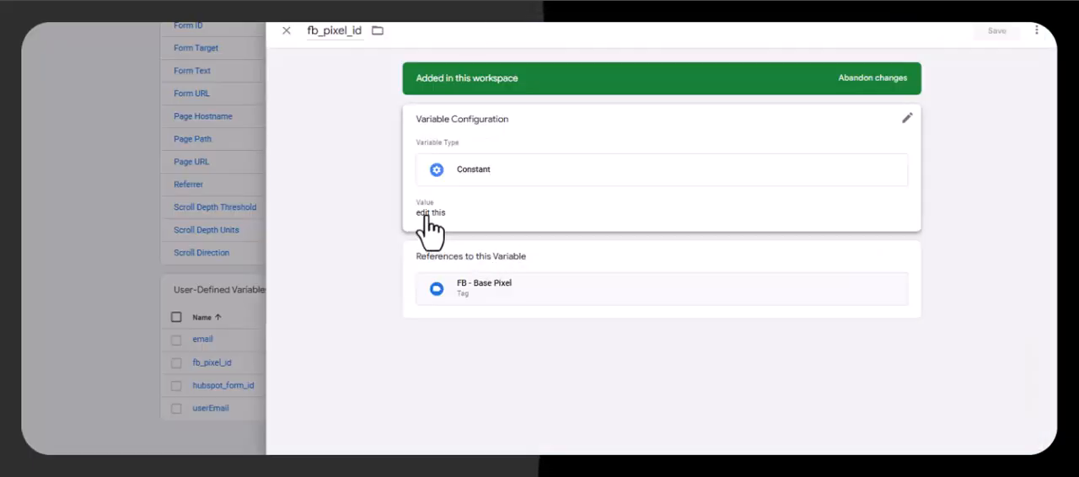
- In Tag Manager, set the fb_pixel_id constant variable's value to the copied dataset ID and save the variable
{"action": "left_click", "coordinate": [434, 224]}
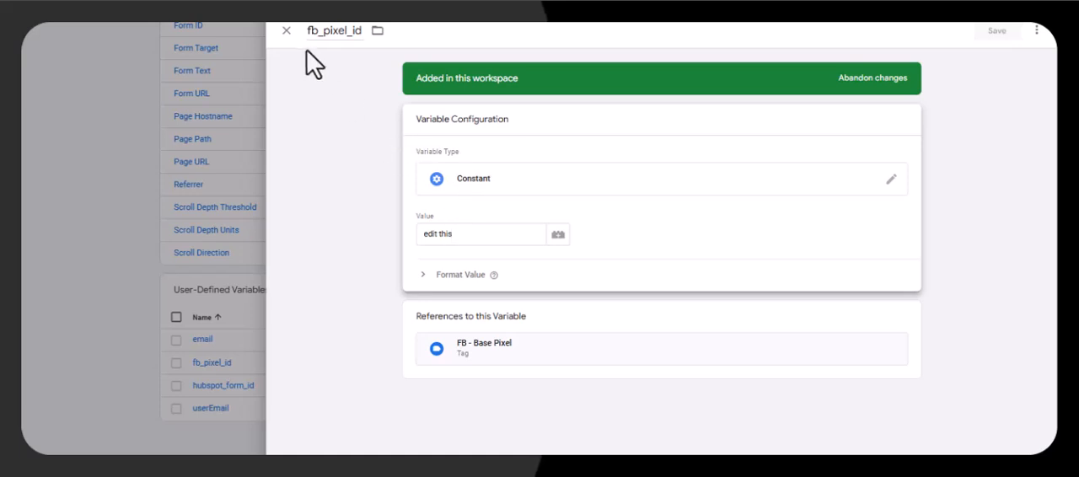
{"action": "double_click", "coordinate": [310, 34]}
{"action": "left_click", "coordinate": [441, 221]}
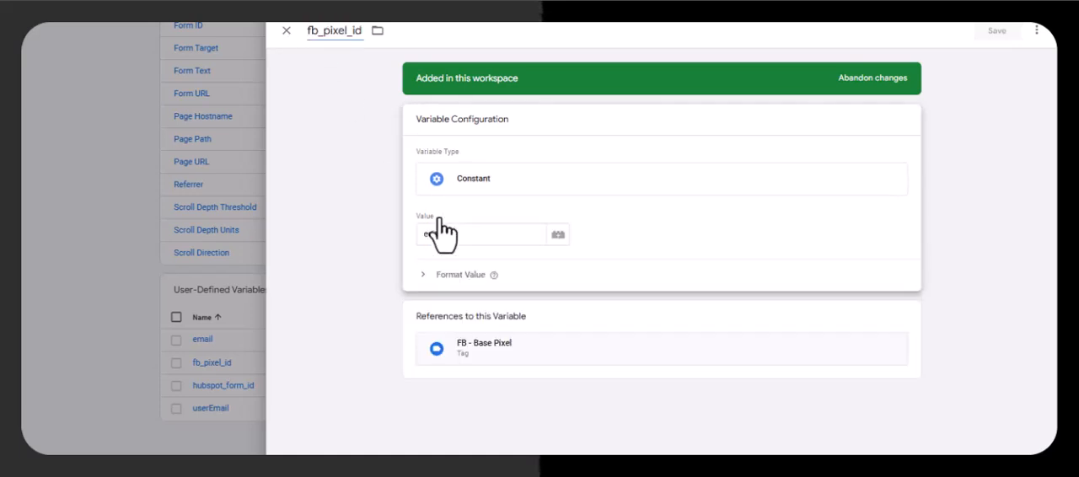
{"action": "key", "text": "ctrl+v"}
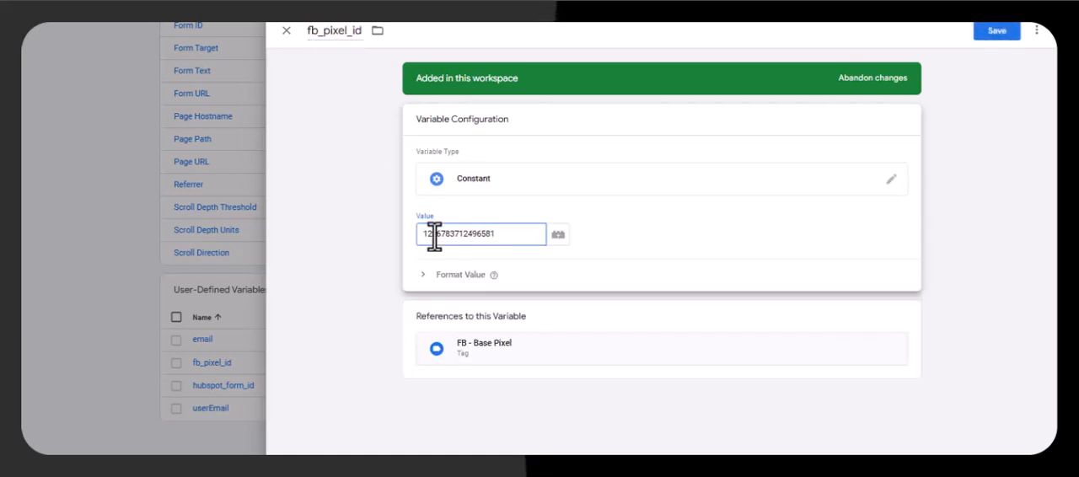
{"action": "left_click", "coordinate": [996, 31]}
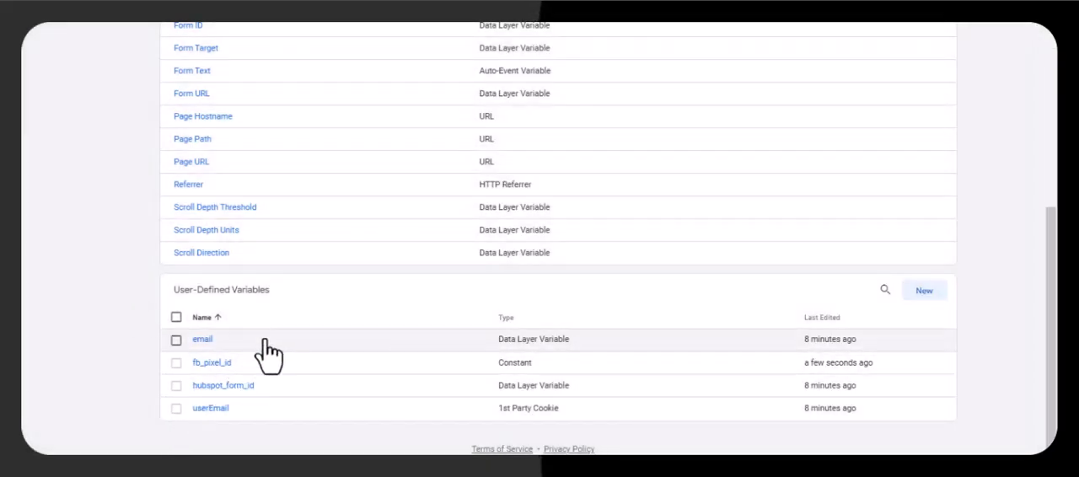
- Return to the workspace's tags, preview the container and connect Tag Assistant to the google-ads-all-in-one-hubspot page
{"action": "scroll", "coordinate": [269, 349], "scroll_direction": "up", "scroll_amount": 5}
{"action": "left_click", "coordinate": [67, 177]}
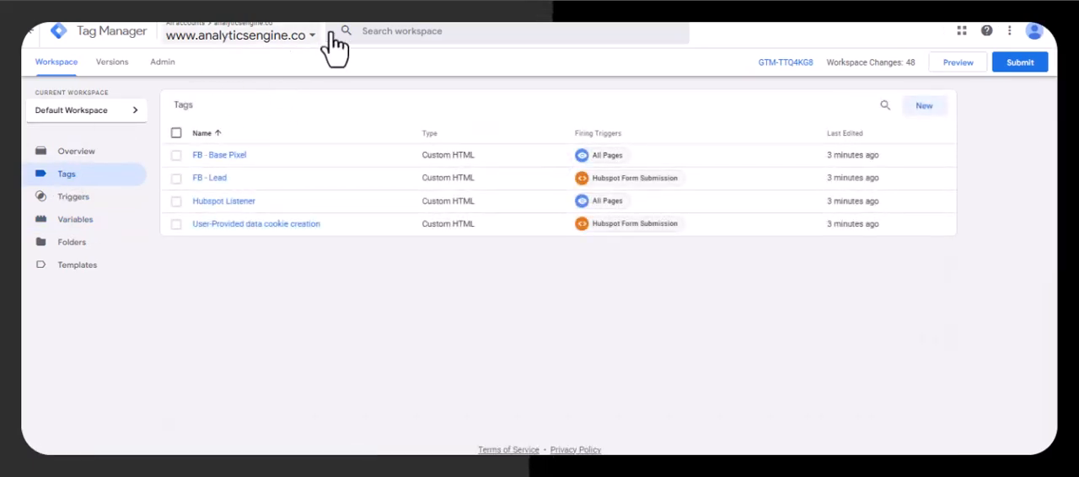
{"action": "left_click", "coordinate": [964, 64]}
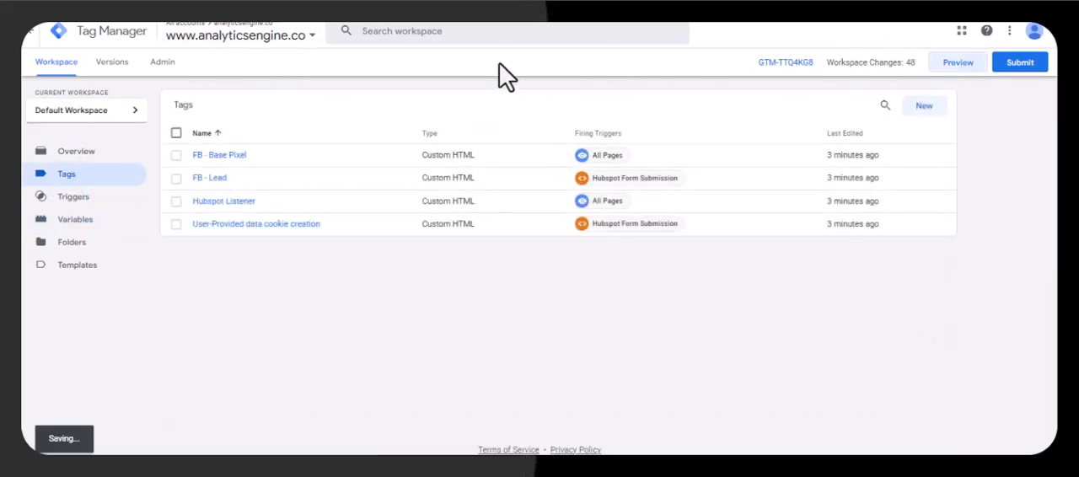
{"action": "left_click", "coordinate": [74, 114]}
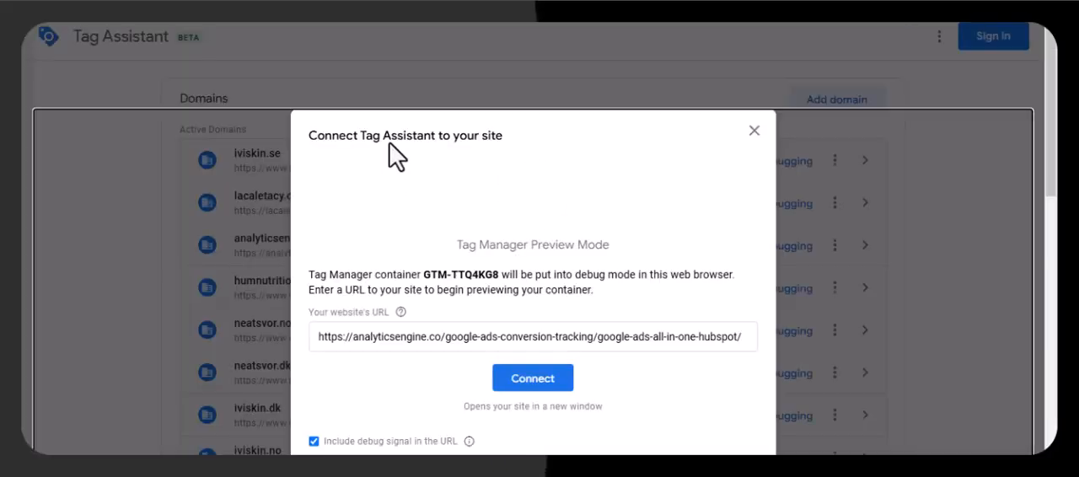
{"action": "left_click", "coordinate": [504, 382]}
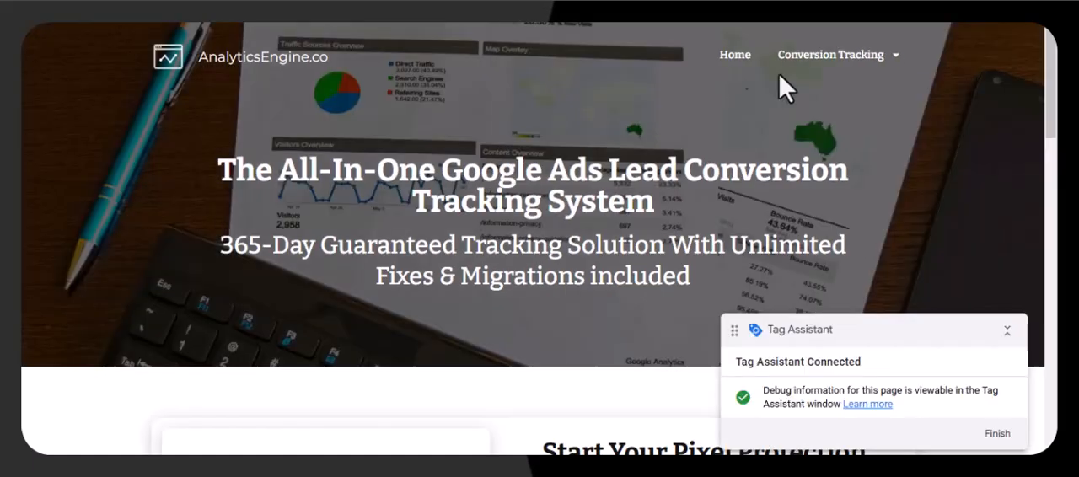
- Fill in the Start Your Pixel Protection form with a test email and "test" for first name, last name and message, and submit it
{"action": "scroll", "coordinate": [662, 160], "scroll_direction": "down", "scroll_amount": 5}
{"action": "left_click", "coordinate": [546, 145]}
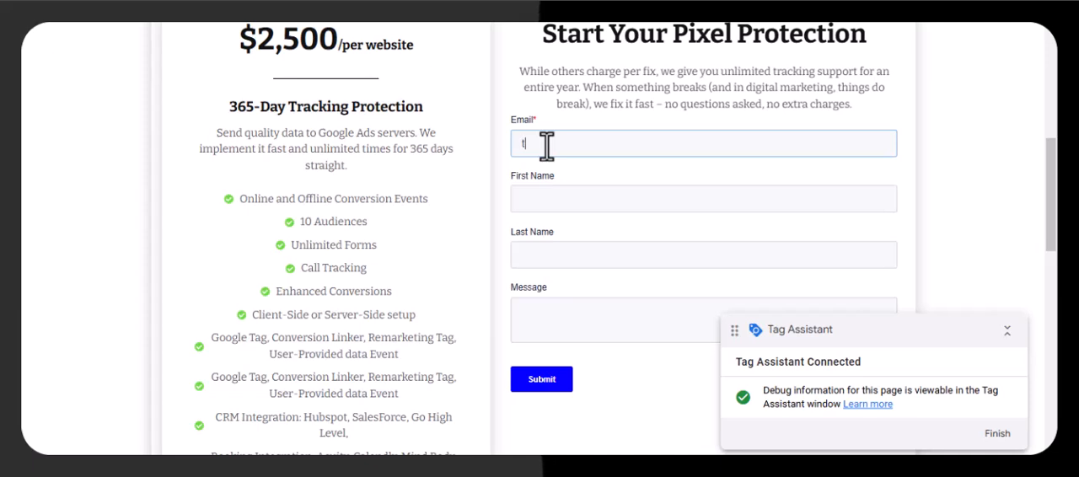
{"action": "type", "text": "test"}
{"action": "type", "text": "\""}
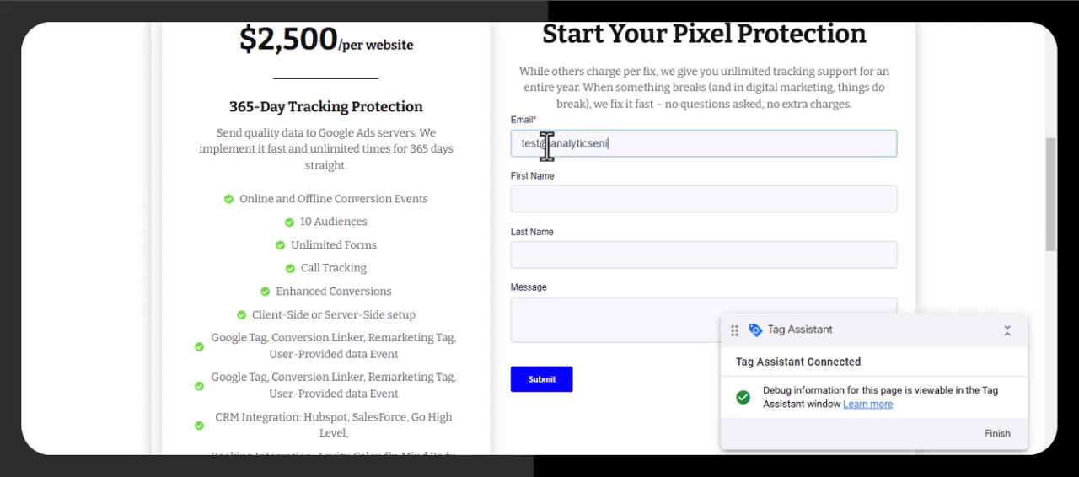
{"action": "key", "text": "Tab"}
{"action": "type", "text": "t"}
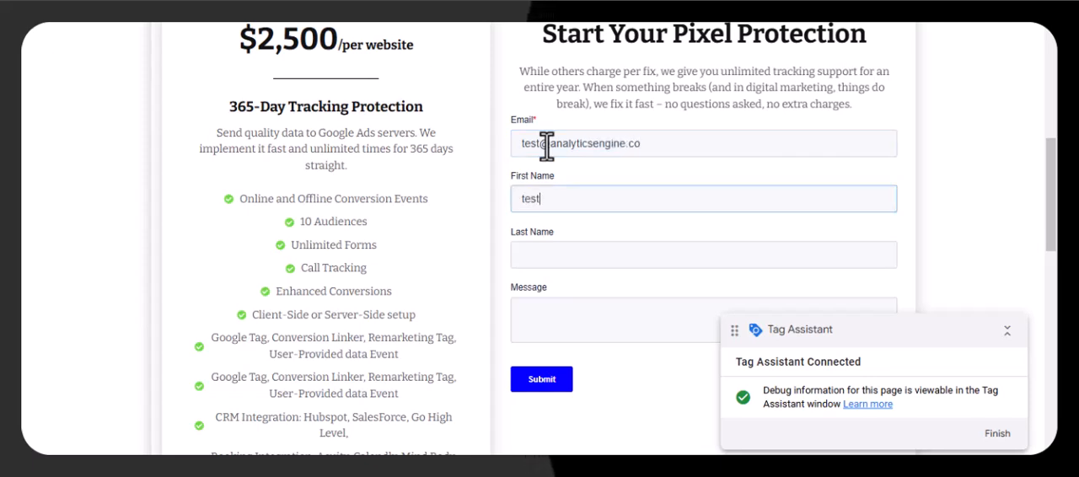
{"action": "key", "text": "Tab"}
{"action": "type", "text": "test"}
{"action": "key", "text": "Tab"}
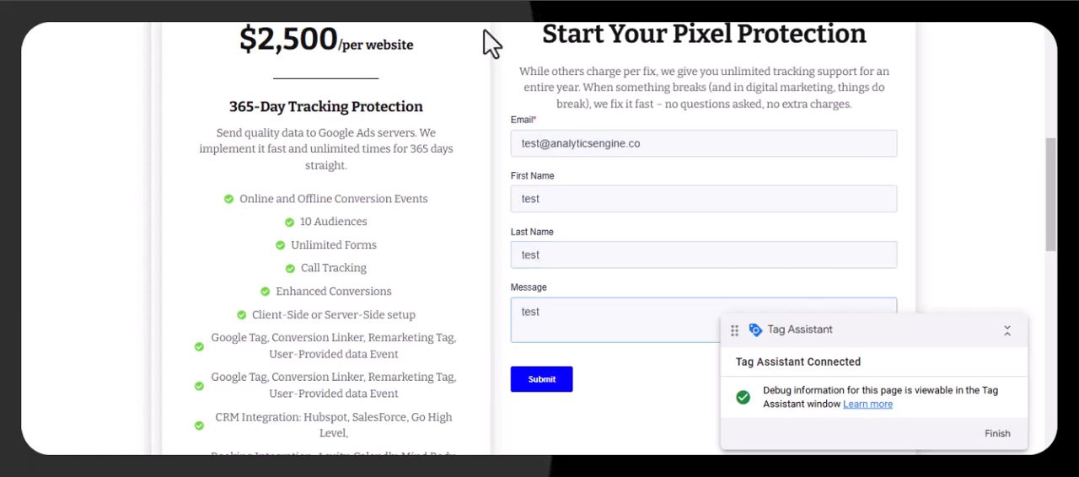
{"action": "left_click", "coordinate": [542, 381]}
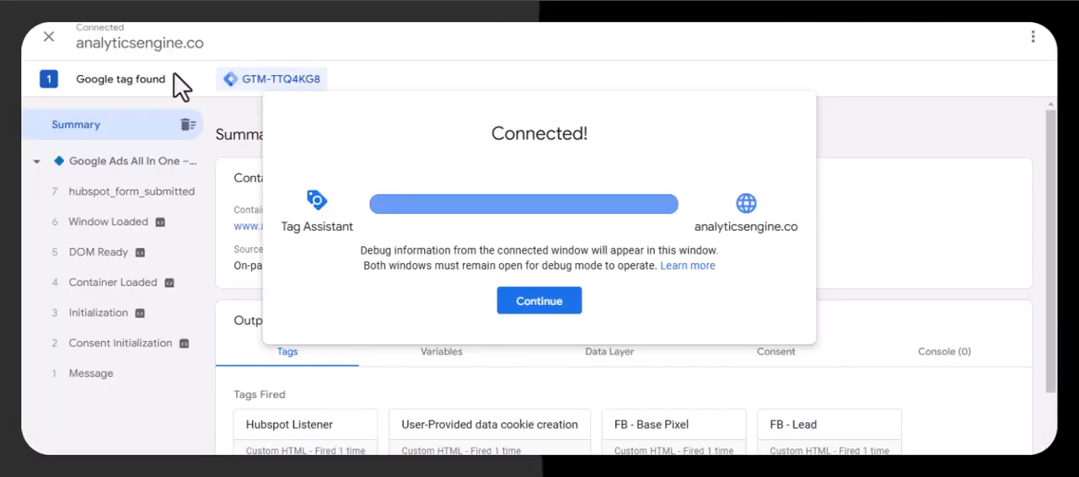
- In Tag Assistant, inspect the hubspot_form_submitted event and the details of its User-Provided data cookie creation tag
{"action": "left_click", "coordinate": [531, 307]}
{"action": "left_click", "coordinate": [123, 201]}
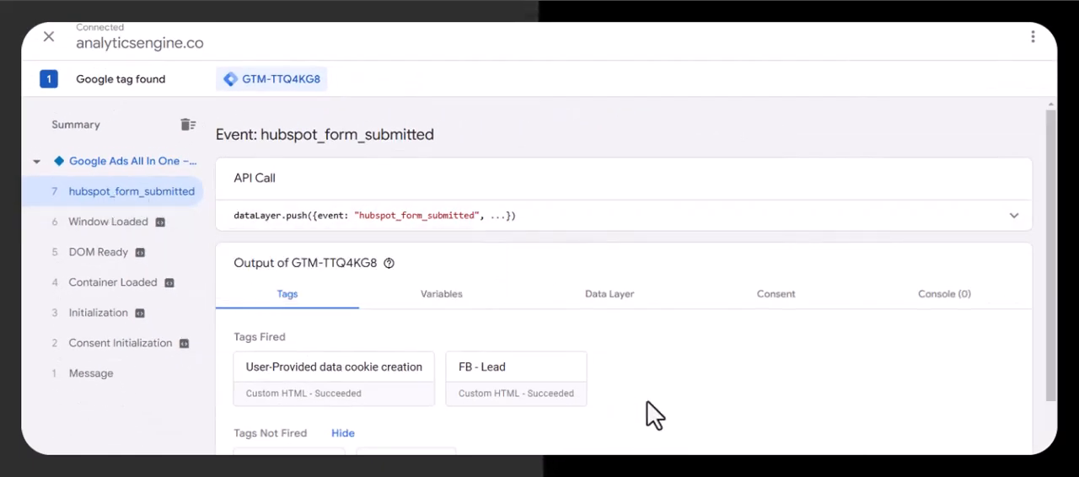
{"action": "left_click", "coordinate": [333, 379]}
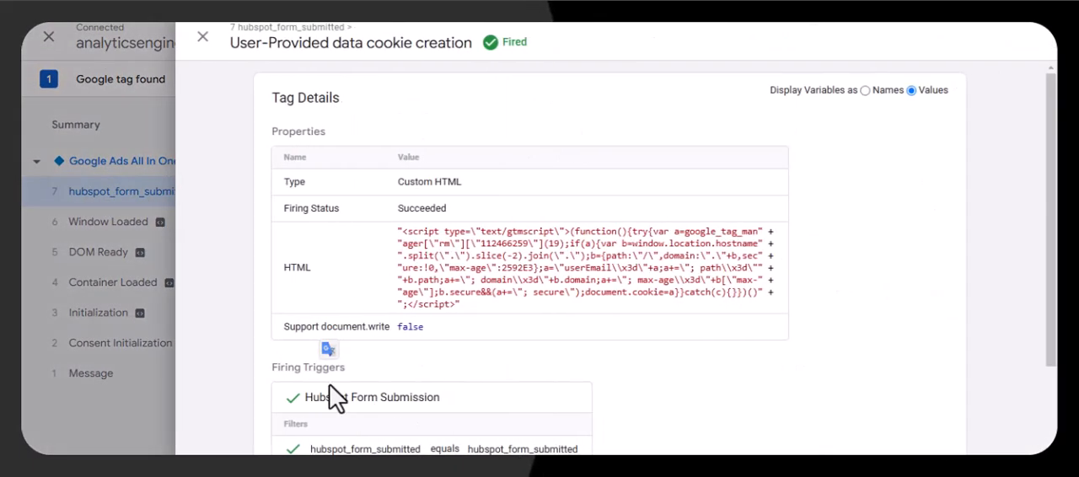
{"action": "left_click", "coordinate": [137, 337]}
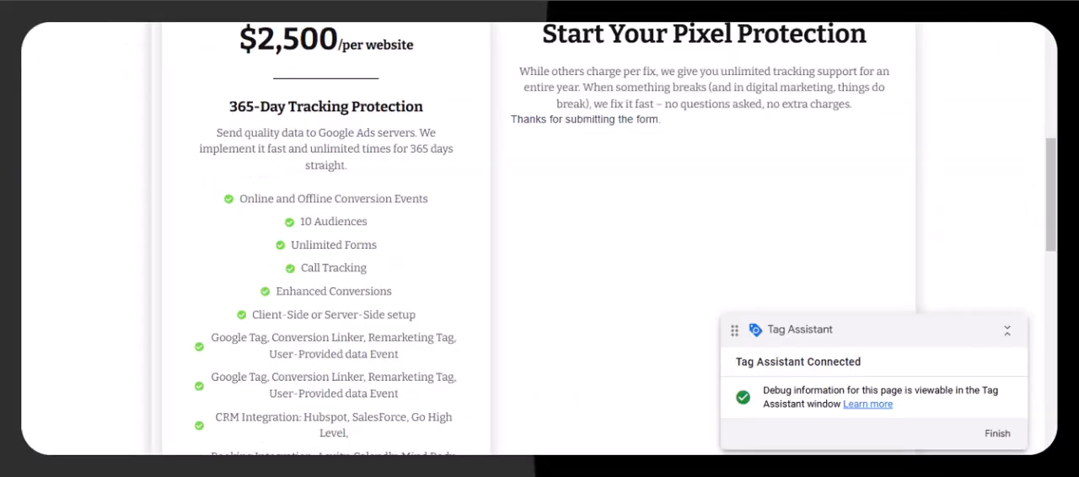
- On the website, use the Meta Pixel extension to examine the hashed em parameter sent with the Lead and PageView events
{"action": "left_click", "coordinate": [590, 13]}
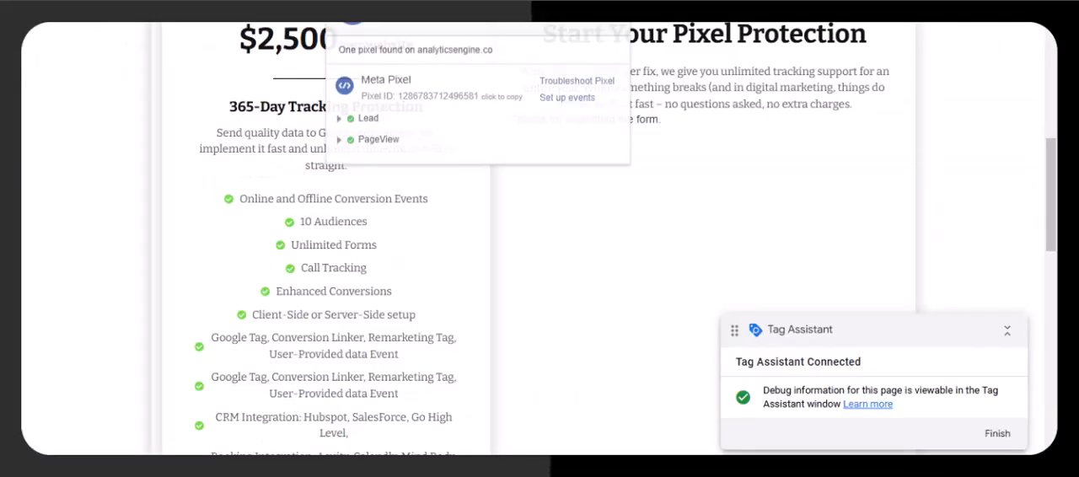
{"action": "left_click", "coordinate": [368, 119]}
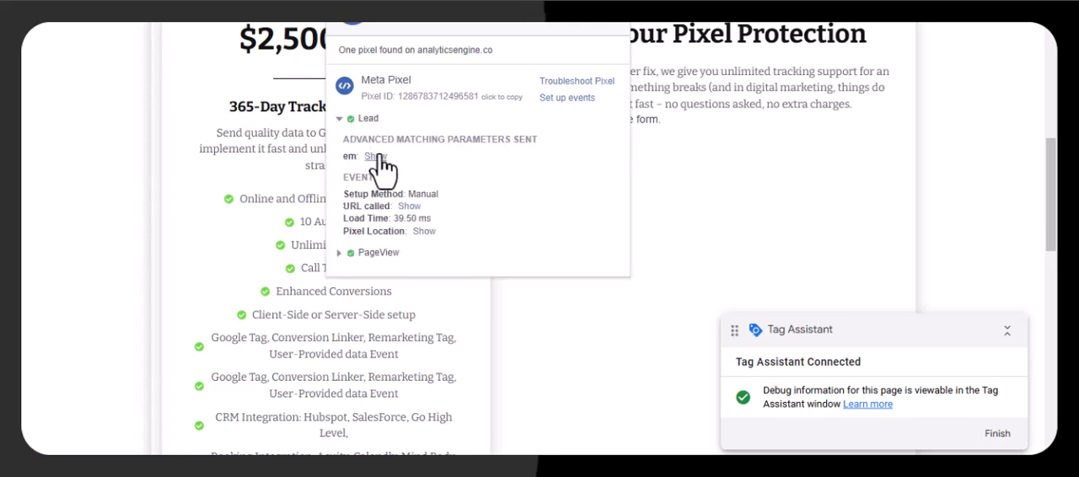
{"action": "left_click", "coordinate": [375, 155]}
{"action": "double_click", "coordinate": [355, 179]}
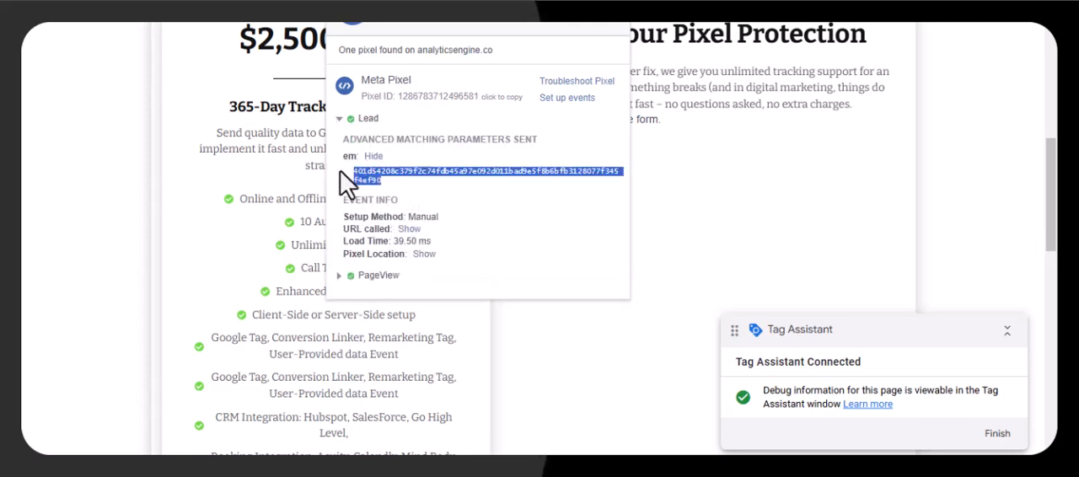
{"action": "left_click", "coordinate": [372, 278]}
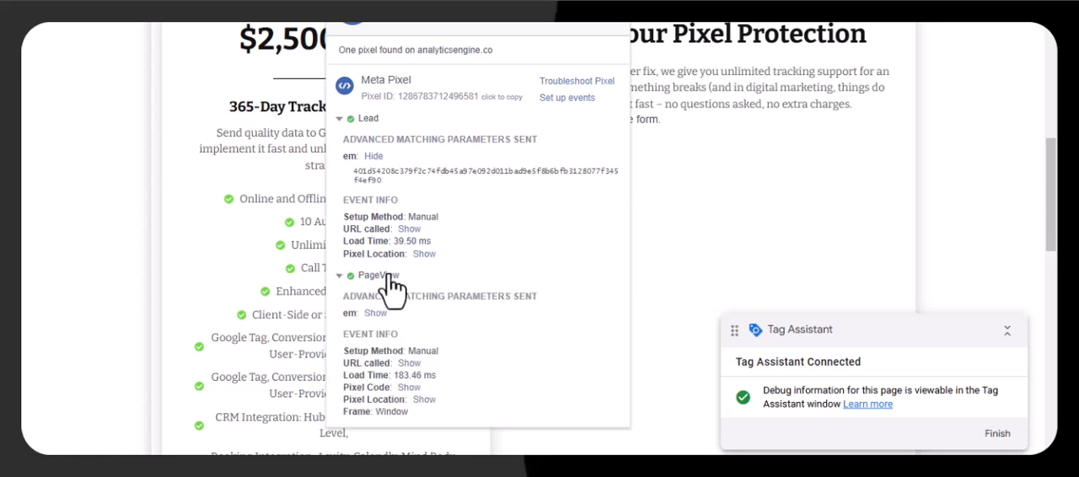
{"action": "left_click", "coordinate": [376, 313]}
{"action": "left_click_drag", "start_coordinate": [368, 337], "coordinate": [310, 297]}
{"action": "left_click", "coordinate": [378, 185]}
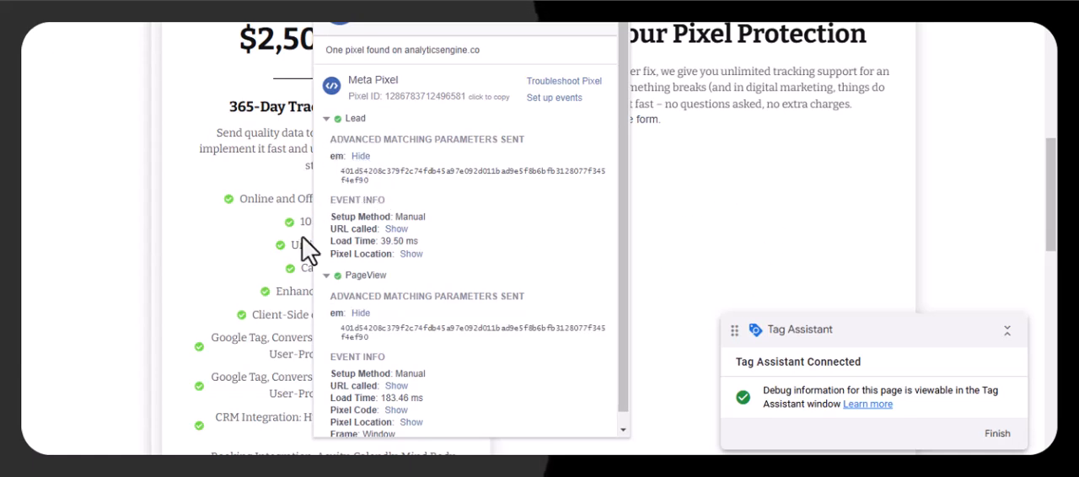
- Reload the form page and examine the em advanced matching parameter sent with its new PageView event
{"action": "left_click", "coordinate": [120, 15]}
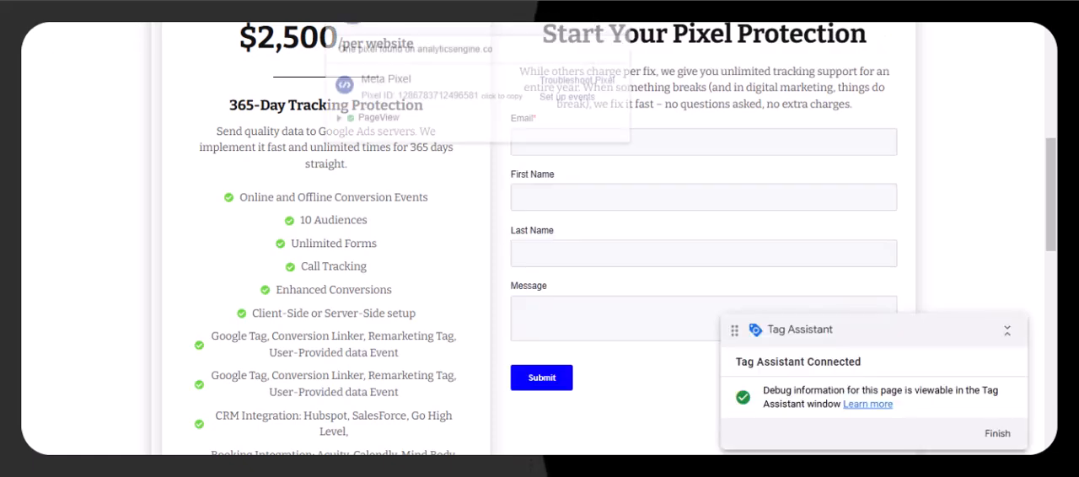
{"action": "left_click", "coordinate": [383, 119]}
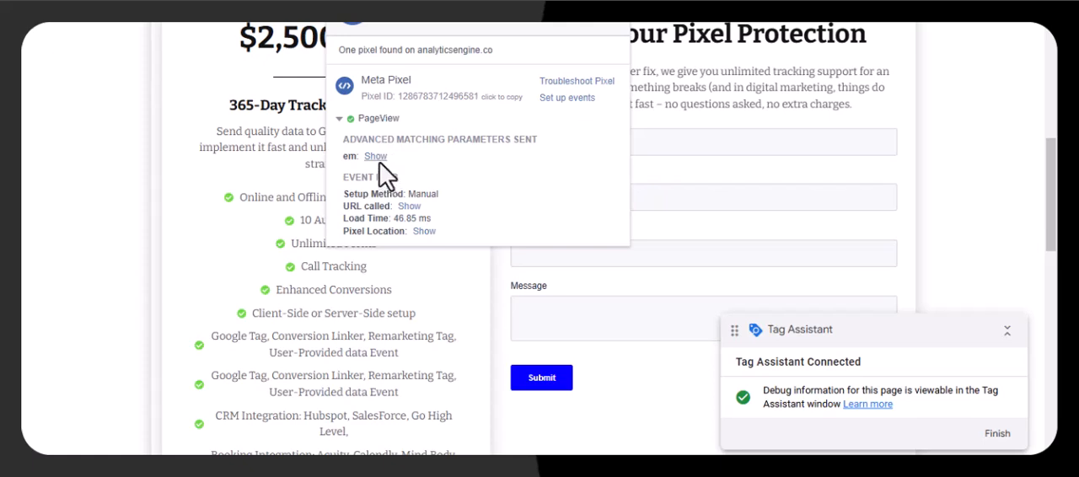
{"action": "left_click", "coordinate": [375, 157]}
{"action": "left_click_drag", "start_coordinate": [390, 193], "coordinate": [353, 161]}
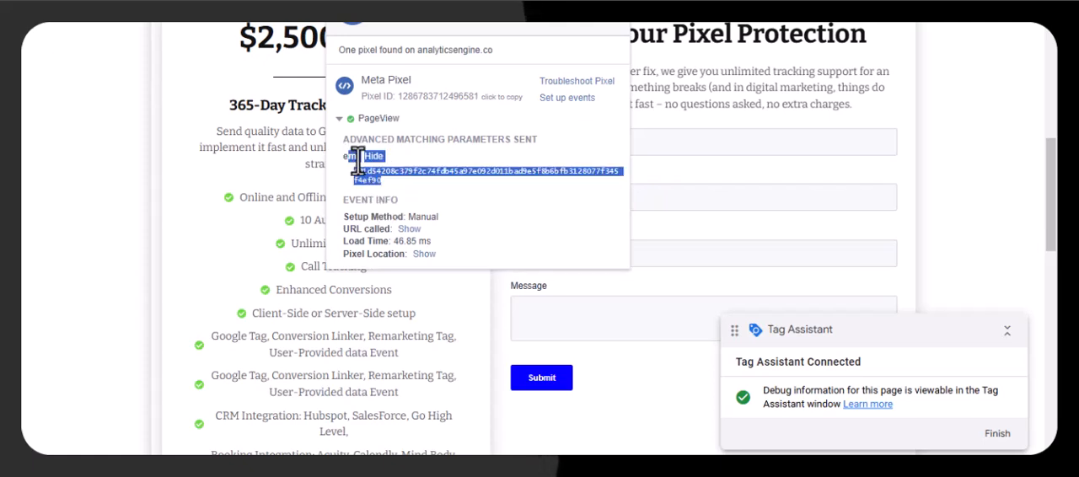
{"action": "left_click", "coordinate": [377, 177]}
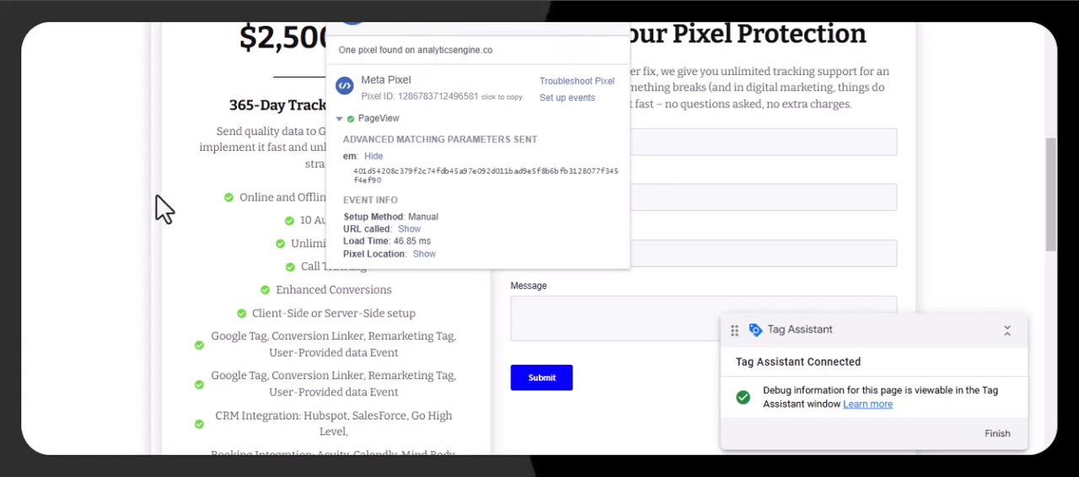
- Close the pixel details and review the tags fired on the hubspot_form_submitted event in Tag Assistant
{"action": "left_click", "coordinate": [150, 212]}
{"action": "scroll", "coordinate": [180, 193], "scroll_direction": "up", "scroll_amount": 5}
{"action": "scroll", "coordinate": [305, 167], "scroll_direction": "down", "scroll_amount": 4}
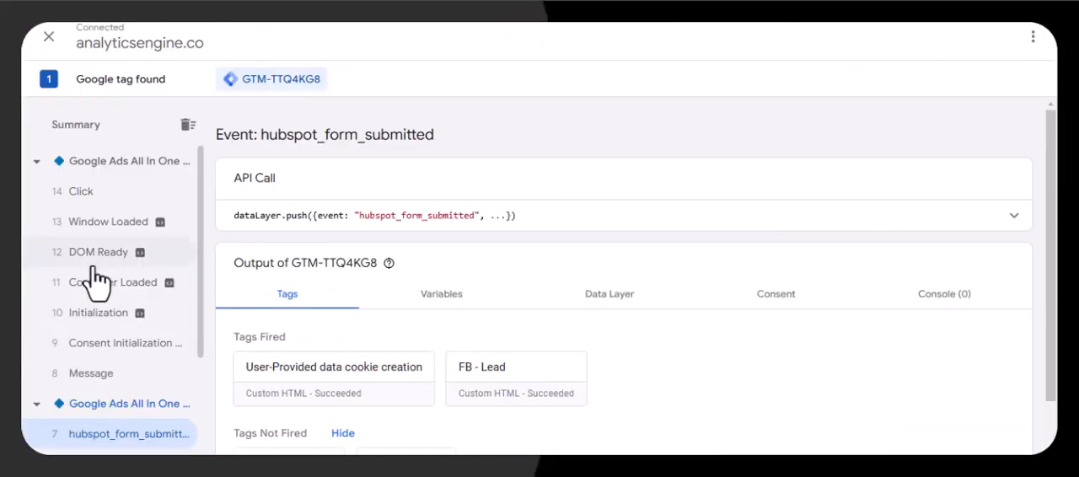
{"action": "scroll", "coordinate": [118, 371], "scroll_direction": "down", "scroll_amount": 3}
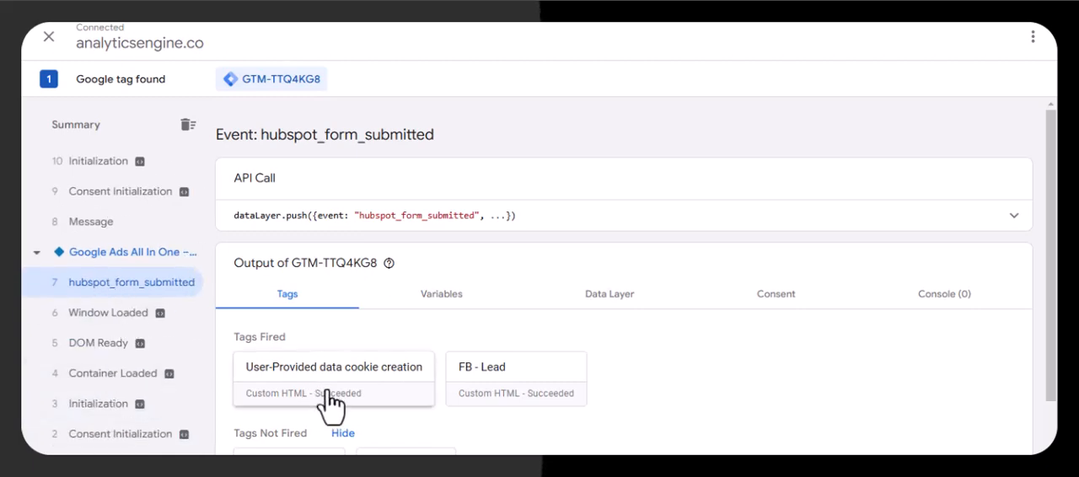
{"action": "scroll", "coordinate": [337, 392], "scroll_direction": "down", "scroll_amount": 1}
{"action": "left_click", "coordinate": [257, 317]}
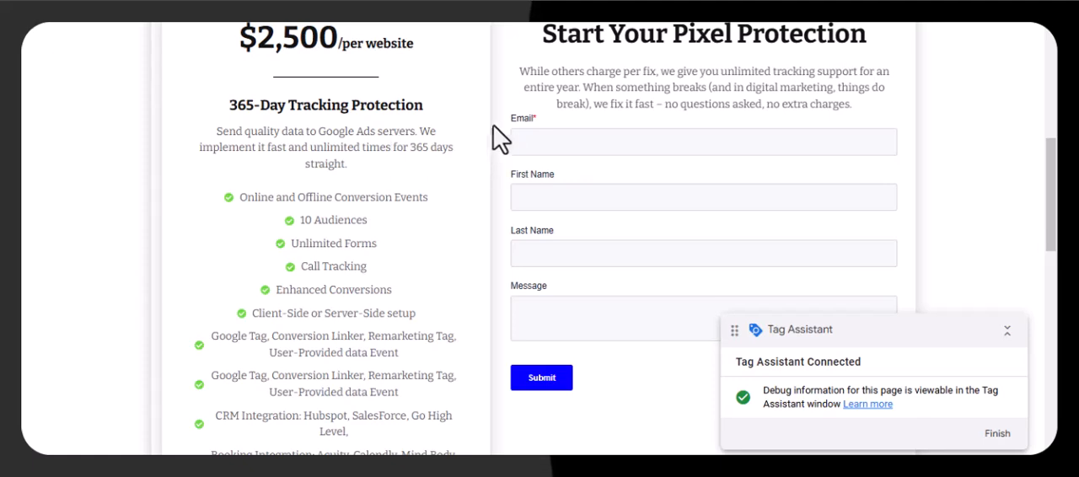
{"action": "right_click", "coordinate": [498, 121]}
{"action": "scroll", "coordinate": [559, 393], "scroll_direction": "down", "scroll_amount": 2}
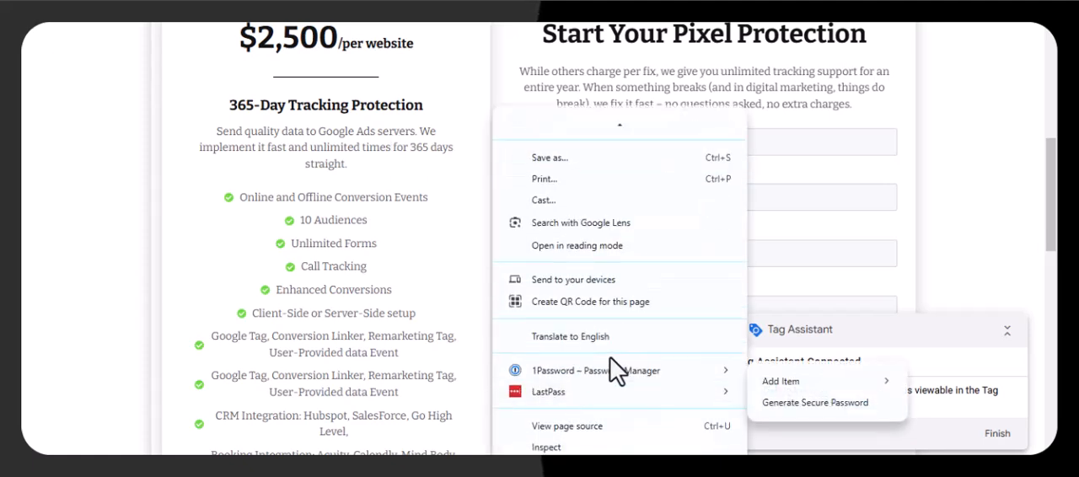
{"action": "left_click", "coordinate": [590, 447]}
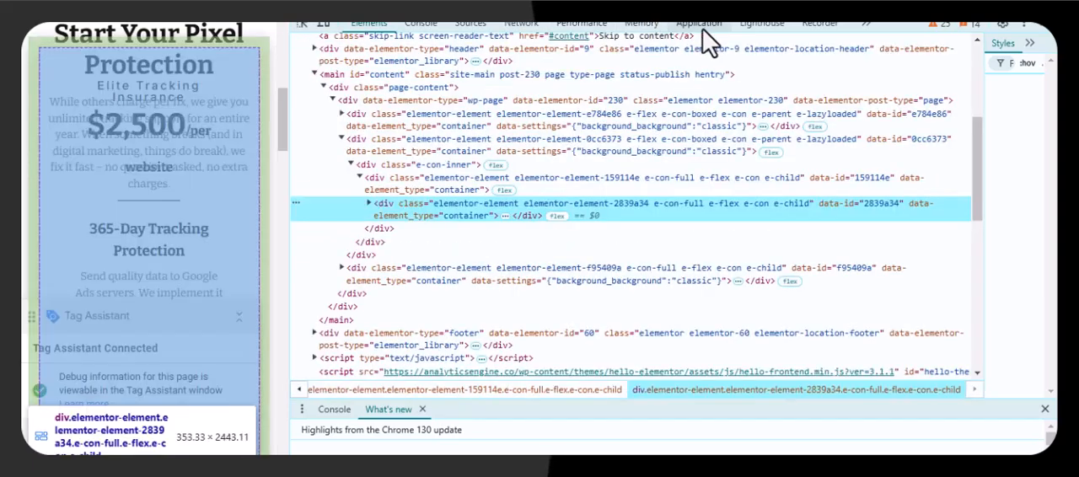
{"action": "left_click", "coordinate": [700, 25]}
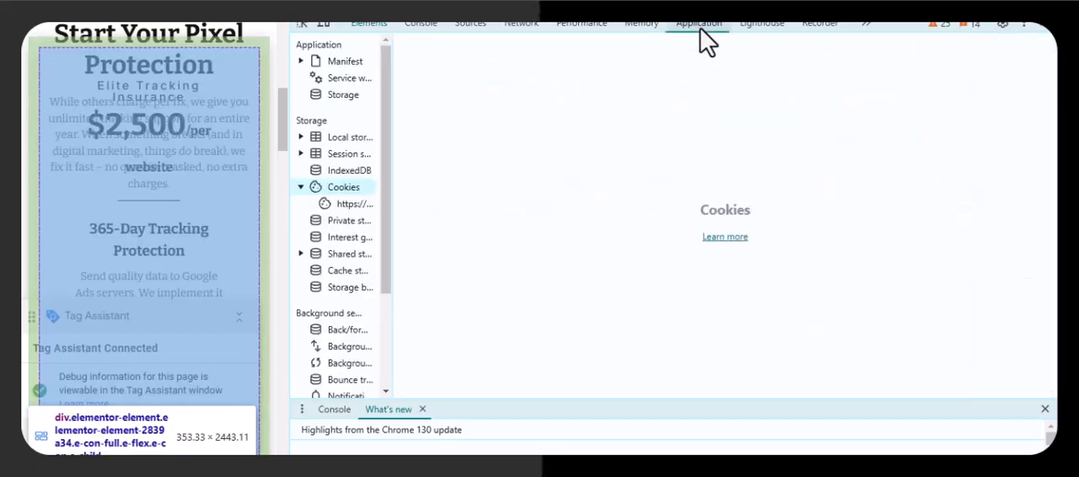
{"action": "left_click", "coordinate": [350, 207]}
{"action": "left_click_drag", "start_coordinate": [385, 205], "coordinate": [506, 180]}
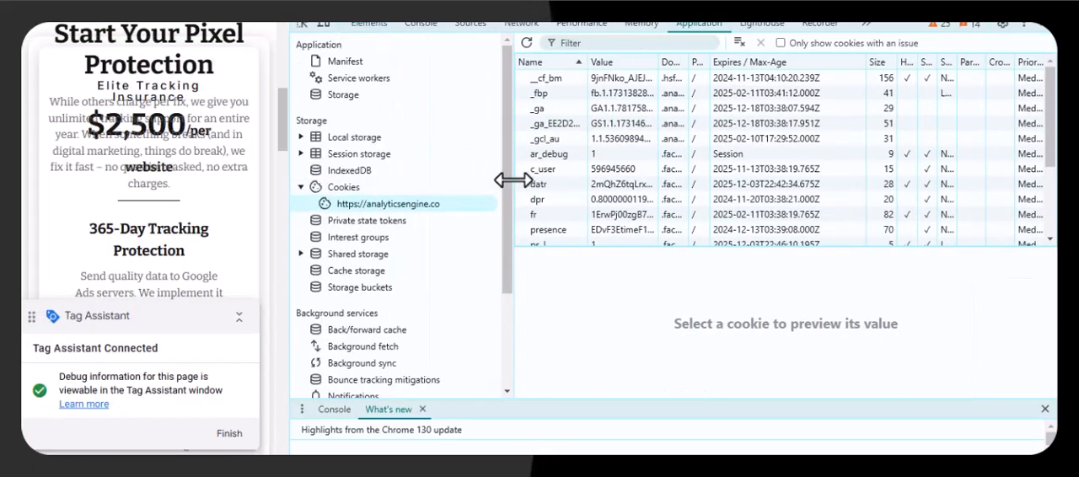
- Filter the cookies by "email" and adjust the column widths to examine the userEmail cookie's value and domain
{"action": "left_click", "coordinate": [597, 43]}
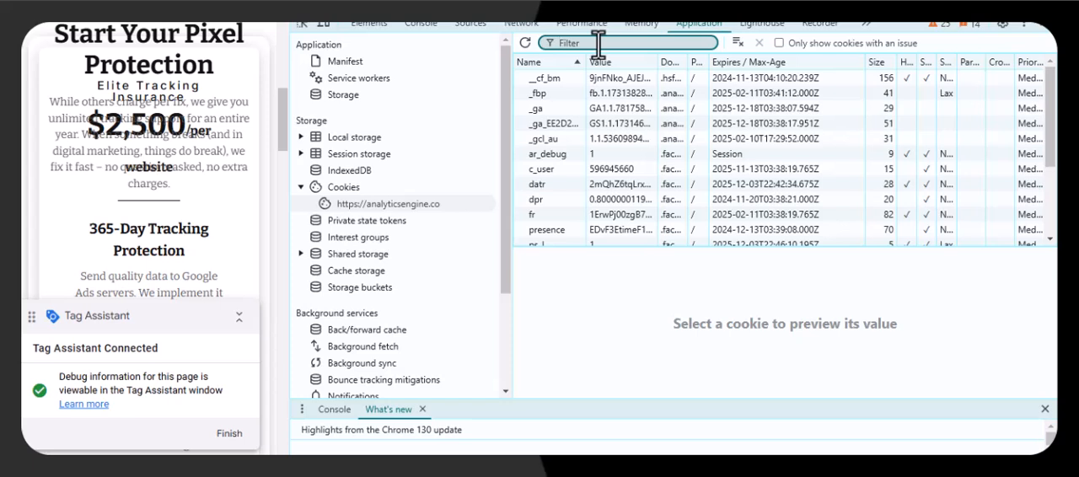
{"action": "type", "text": "email"}
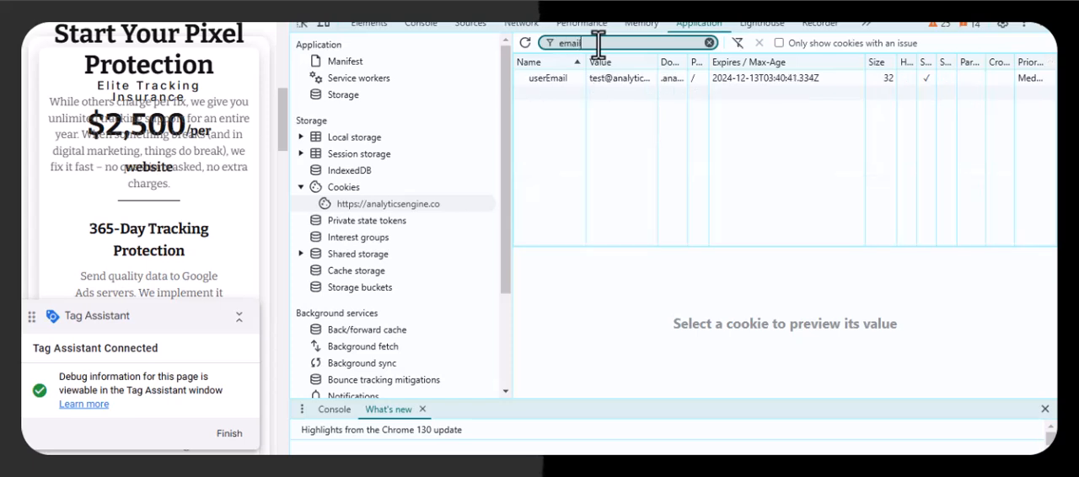
{"action": "left_click_drag", "start_coordinate": [509, 137], "coordinate": [362, 139]}
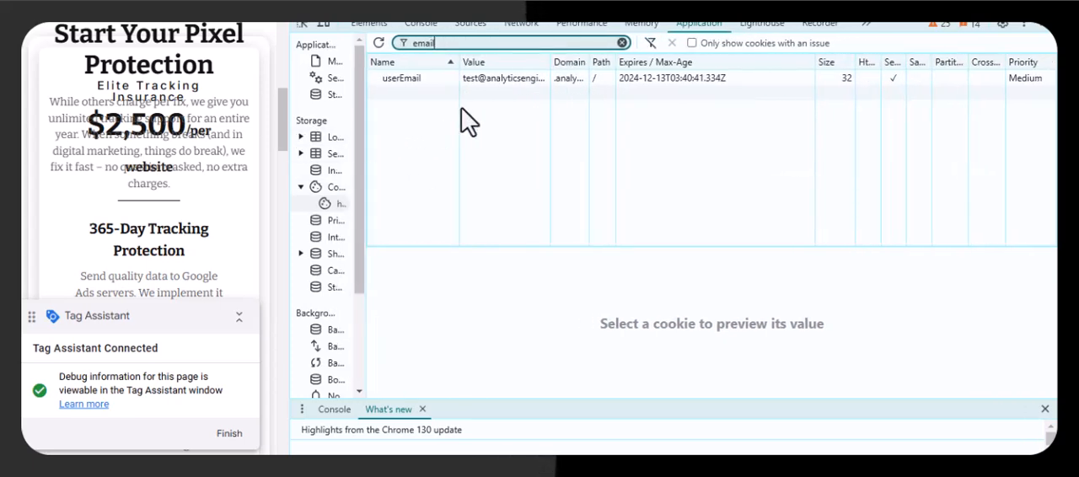
{"action": "left_click_drag", "start_coordinate": [552, 74], "coordinate": [532, 80]}
{"action": "left_click_drag", "start_coordinate": [616, 89], "coordinate": [654, 88]}
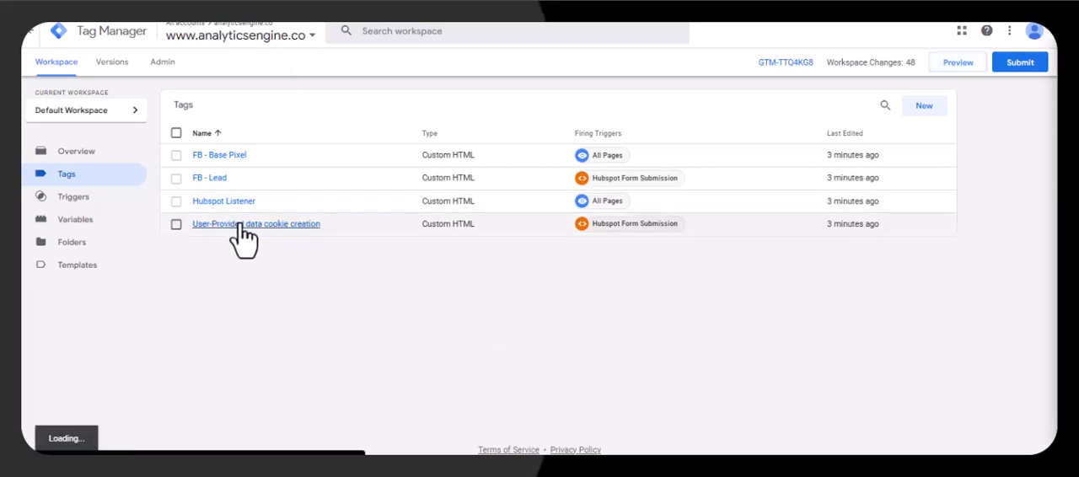
- In Tag Manager, review the script of the User-Provided data cookie creation tag, and close the website's developer tools
{"action": "left_click", "coordinate": [239, 225]}
{"action": "scroll", "coordinate": [619, 282], "scroll_direction": "down", "scroll_amount": 2}
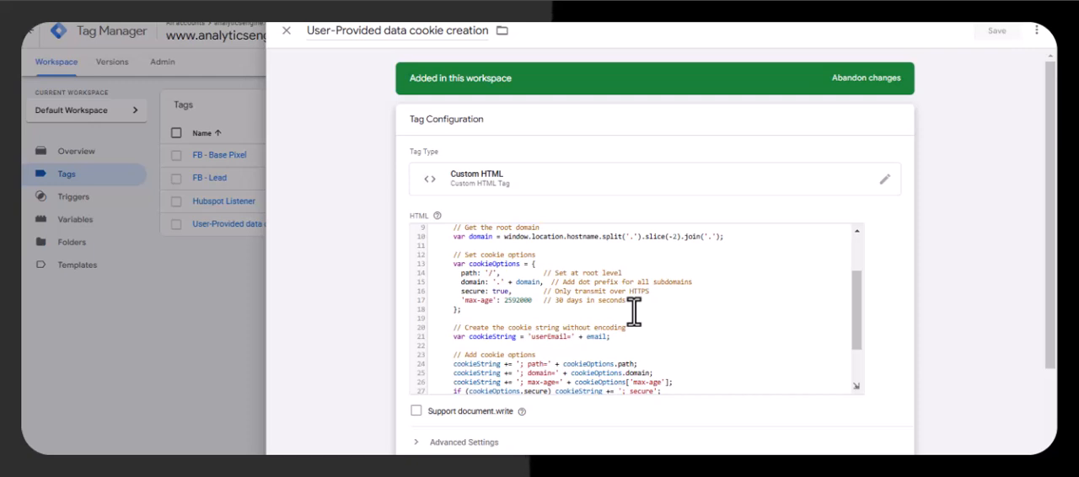
{"action": "scroll", "coordinate": [595, 328], "scroll_direction": "down", "scroll_amount": 5}
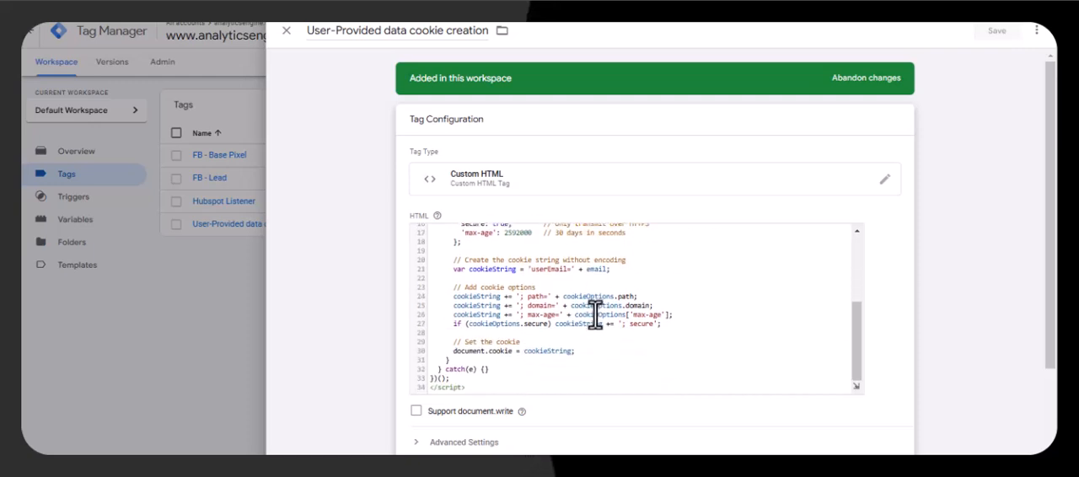
{"action": "left_click_drag", "start_coordinate": [472, 312], "coordinate": [539, 248]}
{"action": "scroll", "coordinate": [544, 250], "scroll_direction": "up", "scroll_amount": 5}
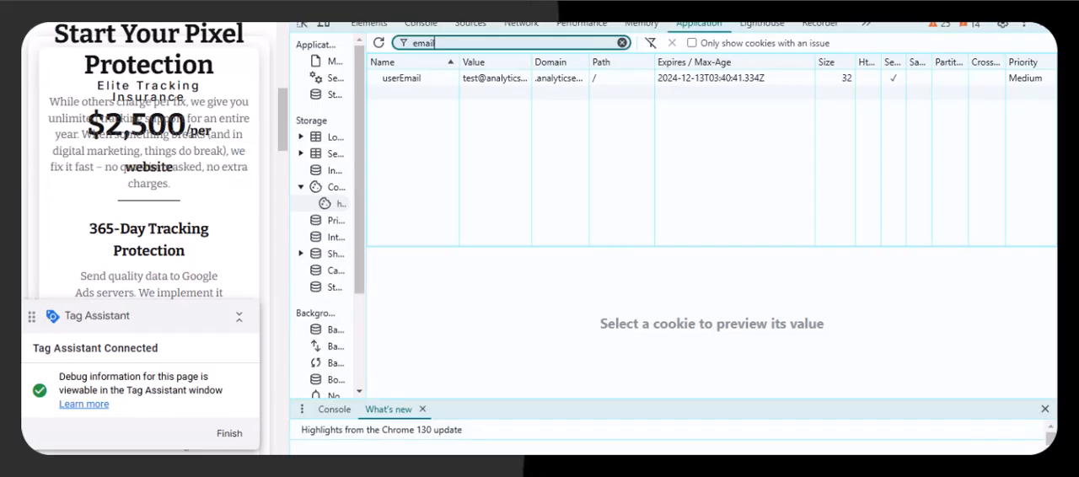
{"action": "left_click", "coordinate": [1043, 23]}
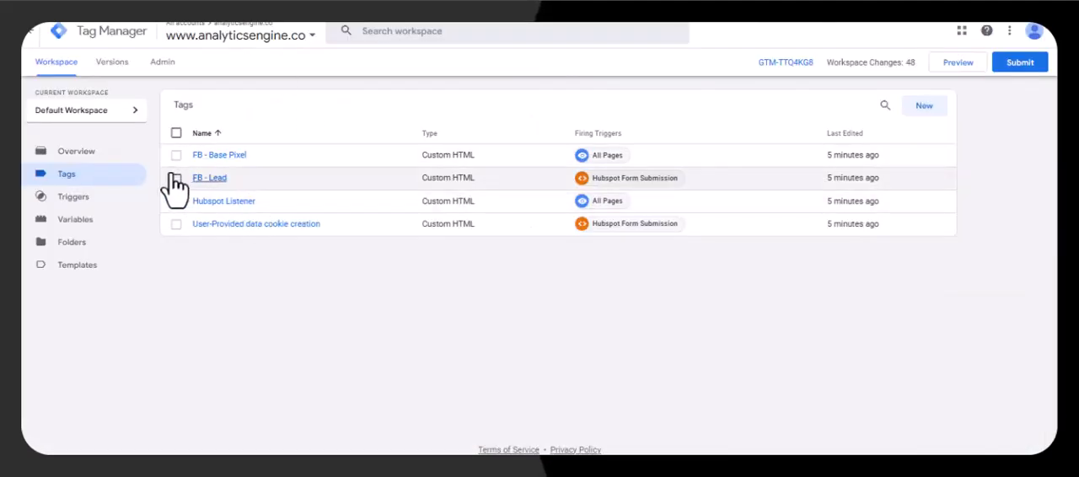
- In Tag Manager, open the FB - Base Pixel tag and examine the {{userEmail}} variable in its em parameter
{"action": "left_click", "coordinate": [219, 155]}
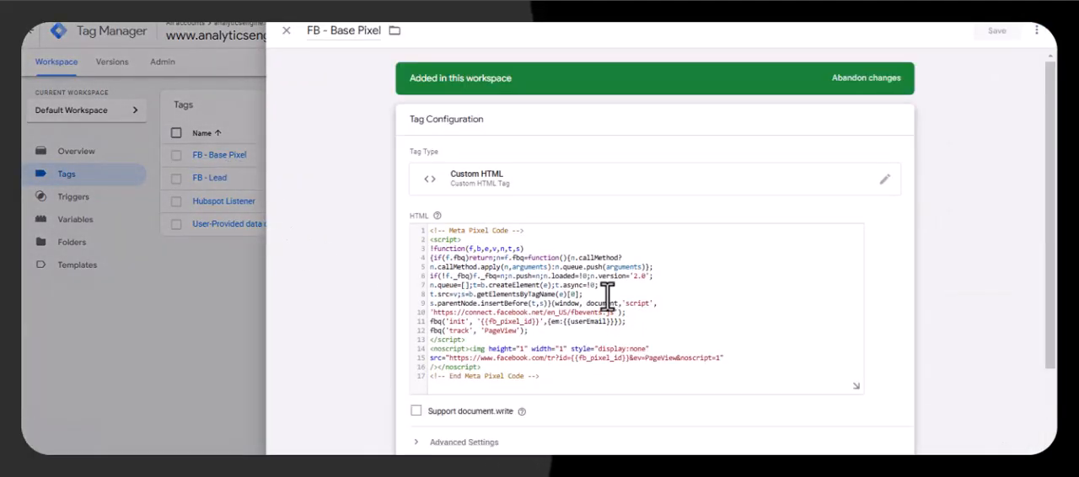
{"action": "scroll", "coordinate": [607, 295], "scroll_direction": "down", "scroll_amount": 2}
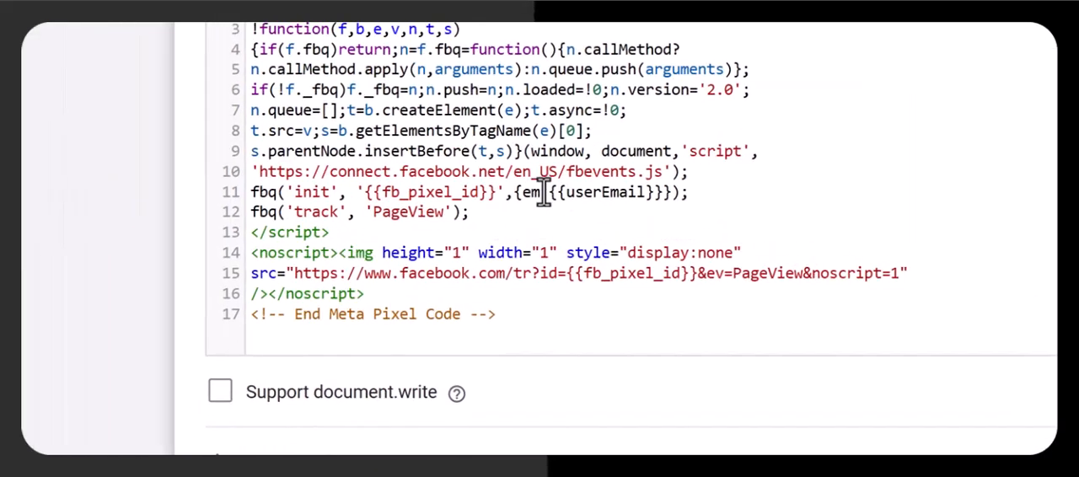
{"action": "left_click_drag", "start_coordinate": [549, 193], "coordinate": [656, 199]}
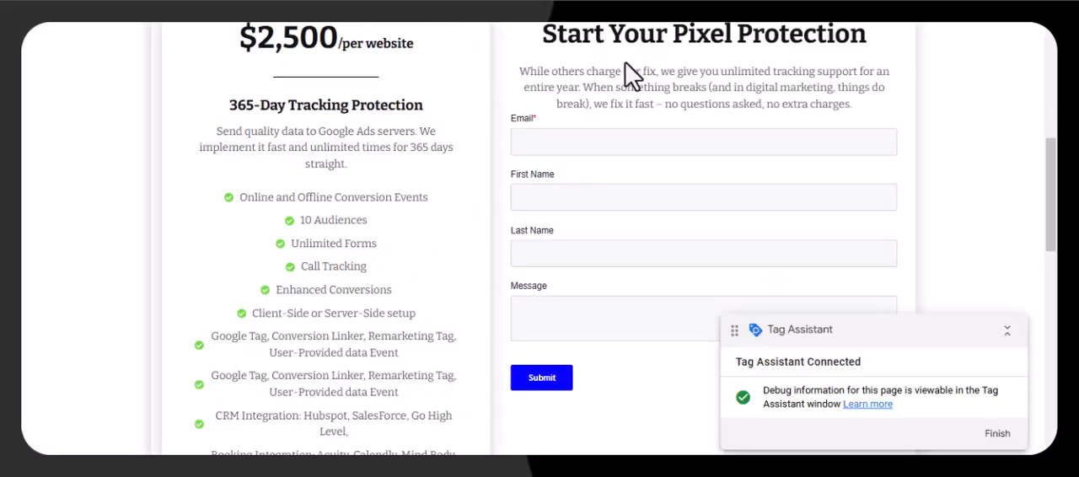
- Inspect the userEmail cookie among the website's stored cookies, and close the FB - Base Pixel tag in Tag Manager
{"action": "right_click", "coordinate": [524, 81]}
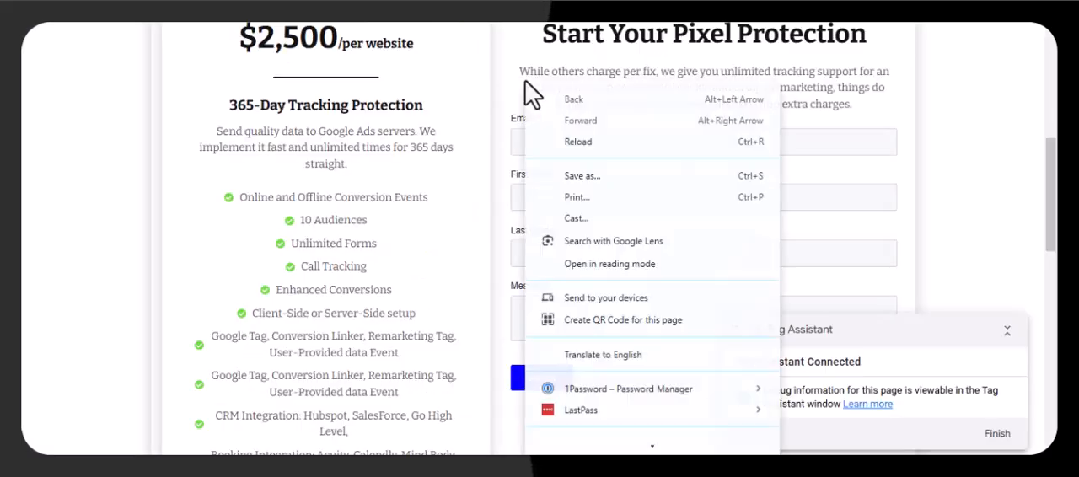
{"action": "left_click", "coordinate": [602, 447]}
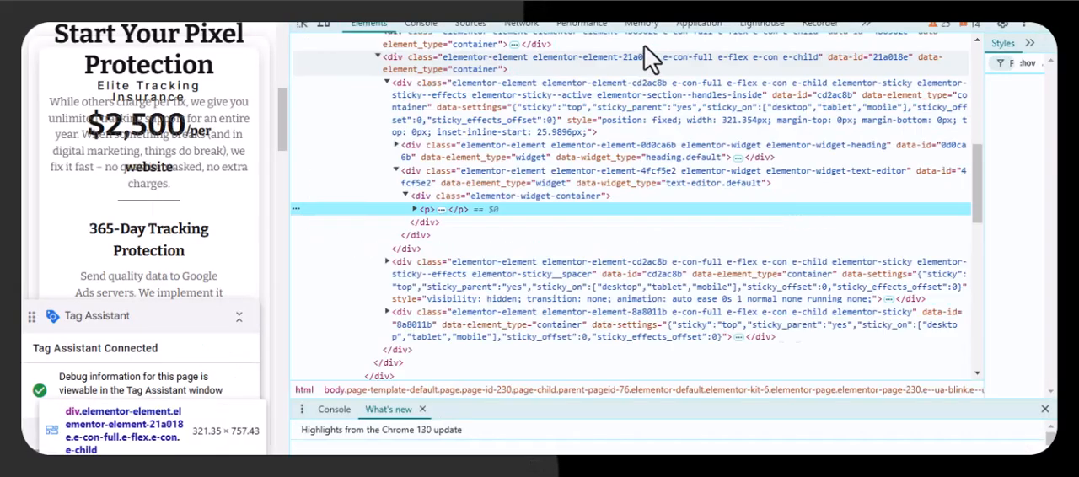
{"action": "left_click", "coordinate": [699, 25]}
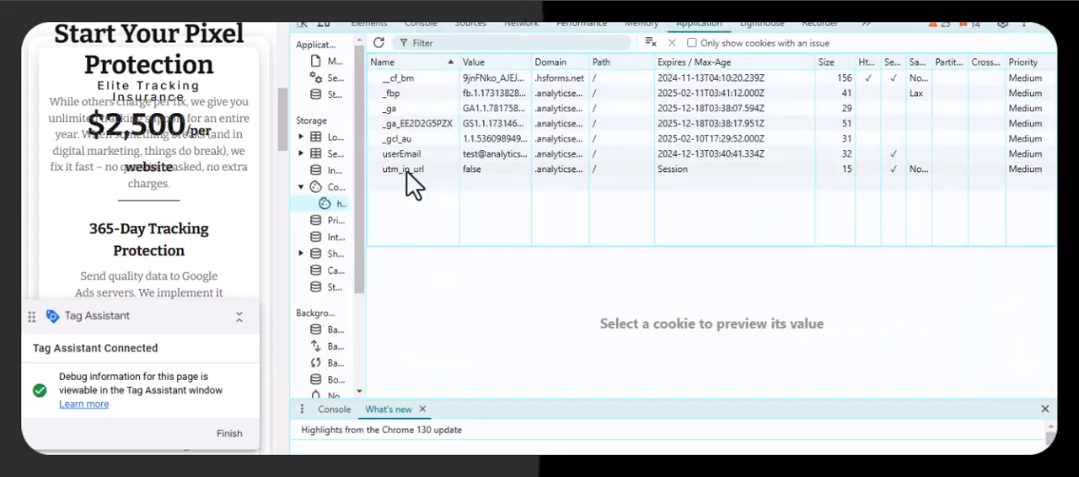
{"action": "left_click", "coordinate": [432, 155]}
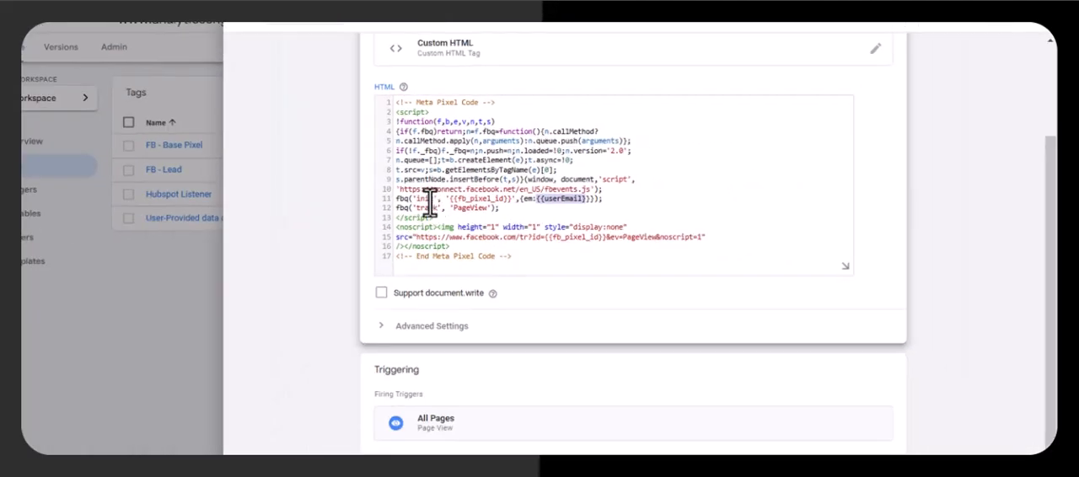
{"action": "left_click", "coordinate": [132, 293]}
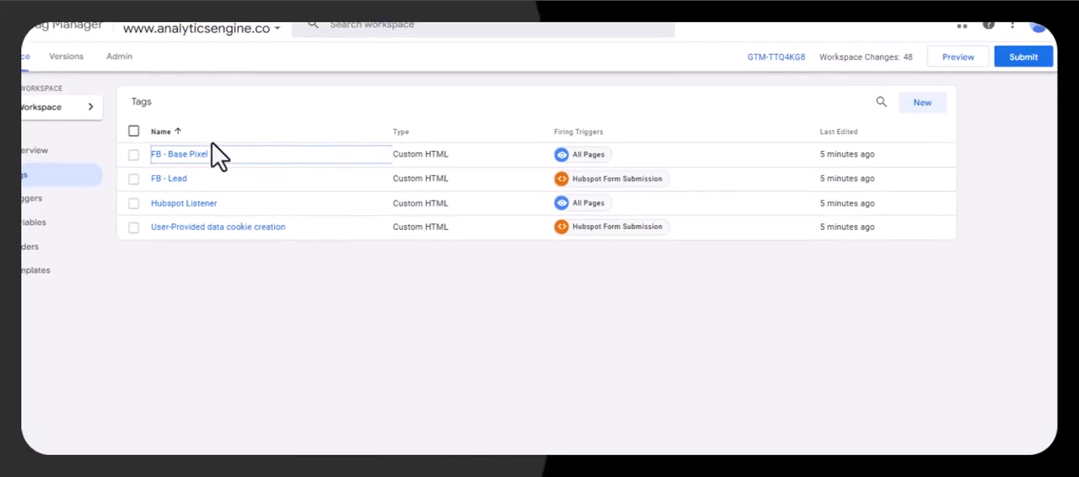